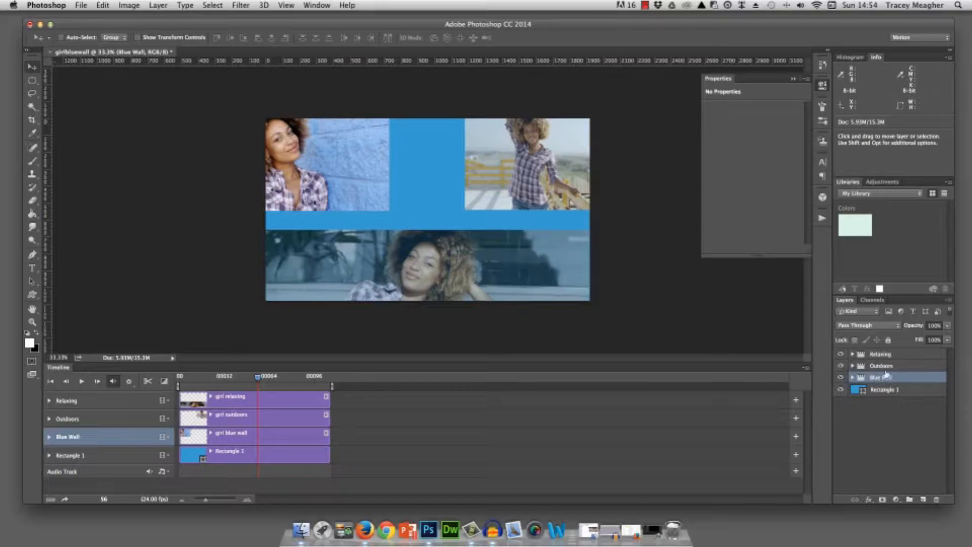
- Move the Relaxing clip up until it covers the whole canvas, and hide its group
{"action": "left_click", "coordinate": [875, 354]}
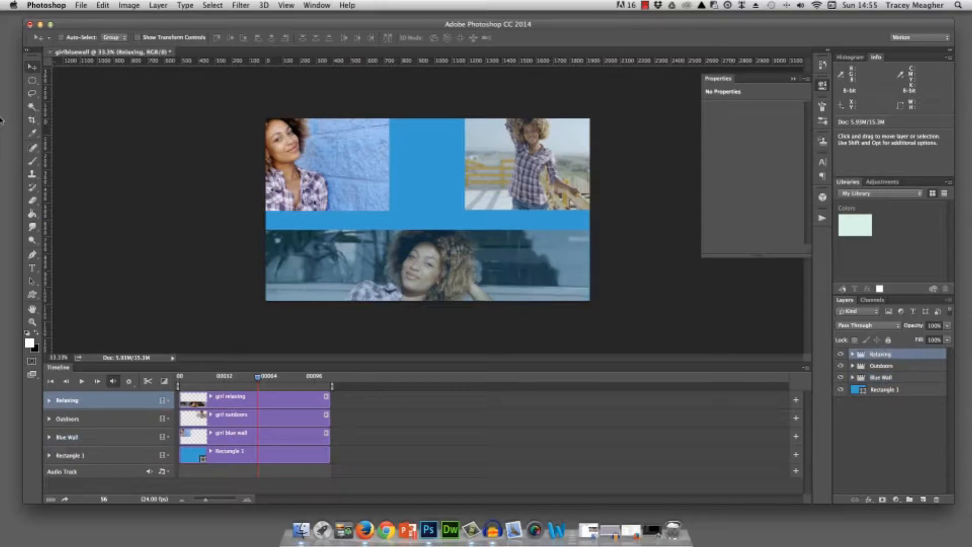
{"action": "left_click_drag", "start_coordinate": [393, 254], "coordinate": [393, 142]}
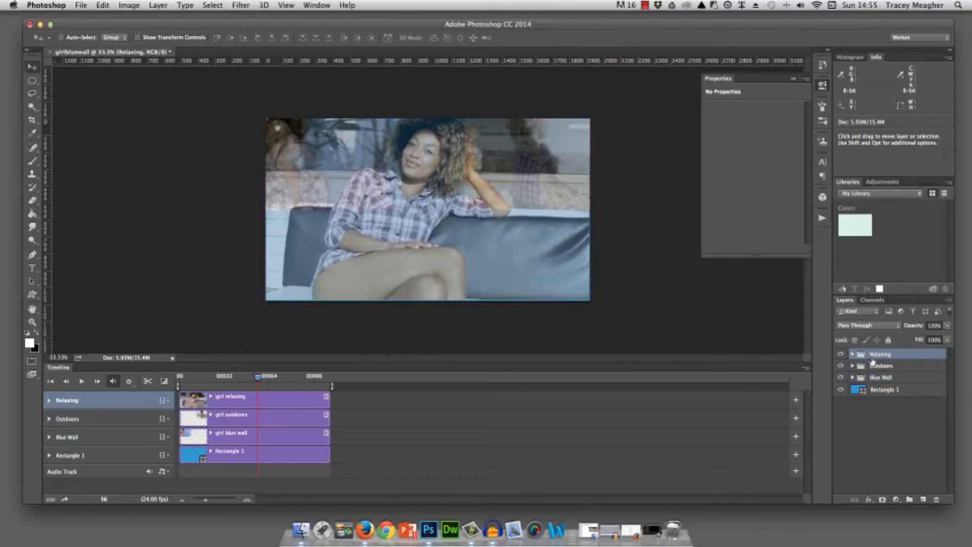
{"action": "left_click", "coordinate": [841, 355]}
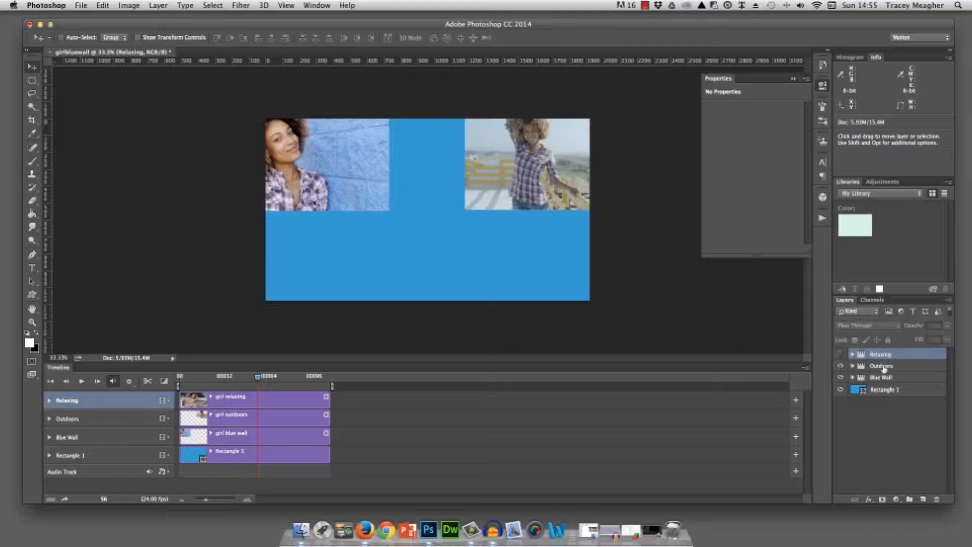
- Enlarge the Outdoors clip to cover the whole canvas, and hide its group
{"action": "left_click", "coordinate": [883, 366]}
{"action": "left_click_drag", "start_coordinate": [568, 185], "coordinate": [529, 185]}
{"action": "key", "text": "super+t"}
{"action": "left_click_drag", "start_coordinate": [427, 211], "coordinate": [266, 300]}
{"action": "key", "text": "Return"}
{"action": "left_click", "coordinate": [841, 366]}
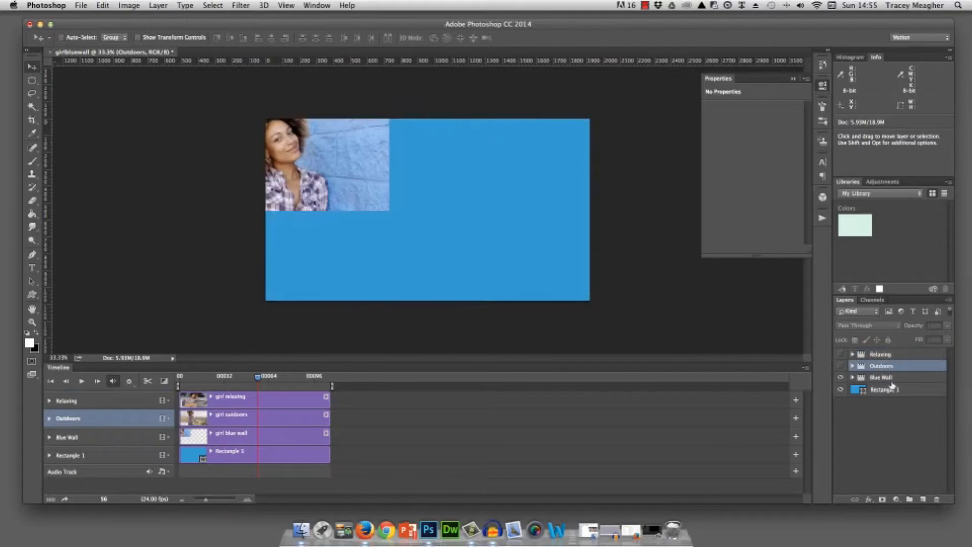
- Enlarge and reposition the Blue Wall clip so it covers the whole canvas
{"action": "left_click", "coordinate": [889, 377]}
{"action": "key", "text": "super+t"}
{"action": "left_click_drag", "start_coordinate": [389, 210], "coordinate": [494, 269]}
{"action": "key", "text": "Return"}
{"action": "left_click_drag", "start_coordinate": [394, 200], "coordinate": [420, 182]}
{"action": "key", "text": "super+t"}
{"action": "left_click_drag", "start_coordinate": [534, 269], "coordinate": [593, 304]}
{"action": "key", "text": "Return"}
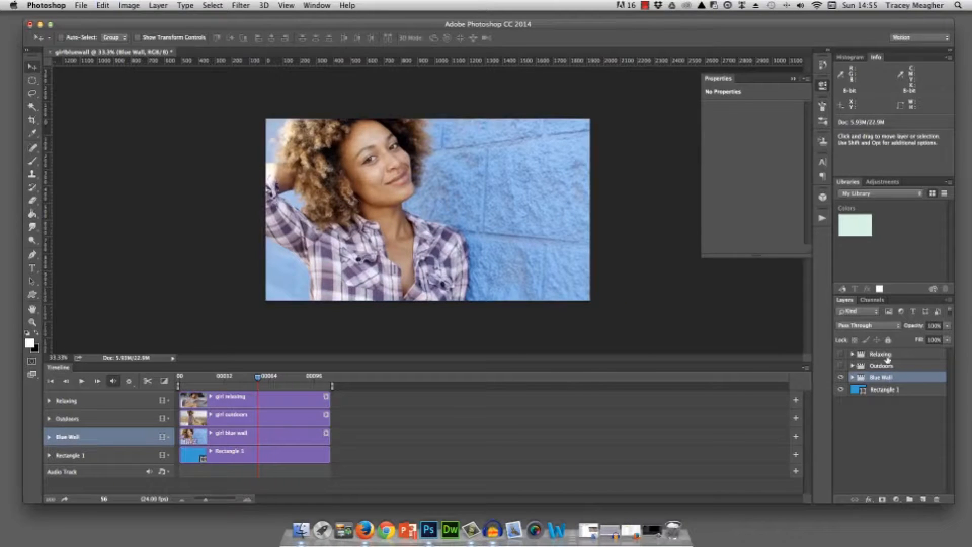
- Show the Relaxing and Outdoors groups again and set the girl relaxing clip's opacity to 100%
{"action": "left_click", "coordinate": [842, 356]}
{"action": "left_click", "coordinate": [842, 366]}
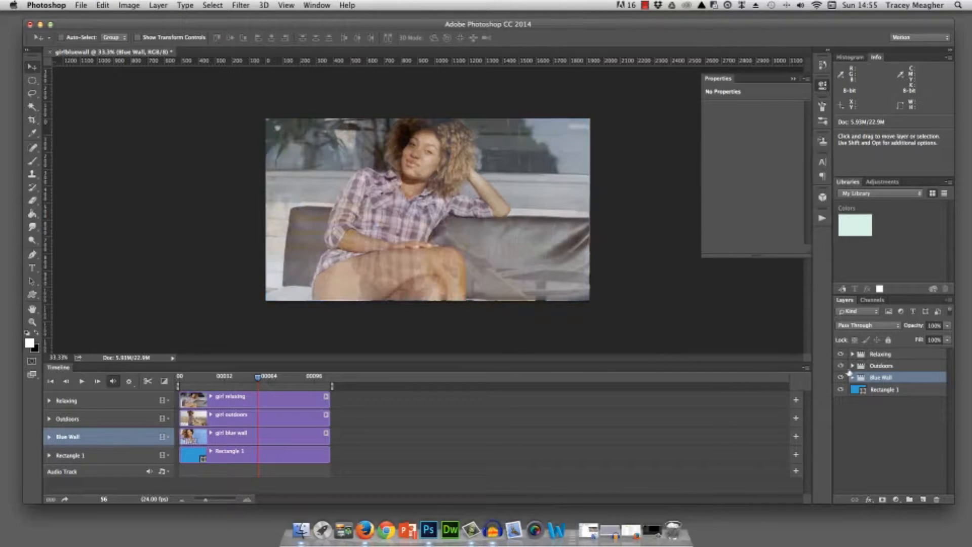
{"action": "left_click", "coordinate": [853, 354]}
{"action": "left_click", "coordinate": [882, 367]}
{"action": "left_click", "coordinate": [948, 326]}
{"action": "left_click_drag", "start_coordinate": [935, 339], "coordinate": [952, 337]}
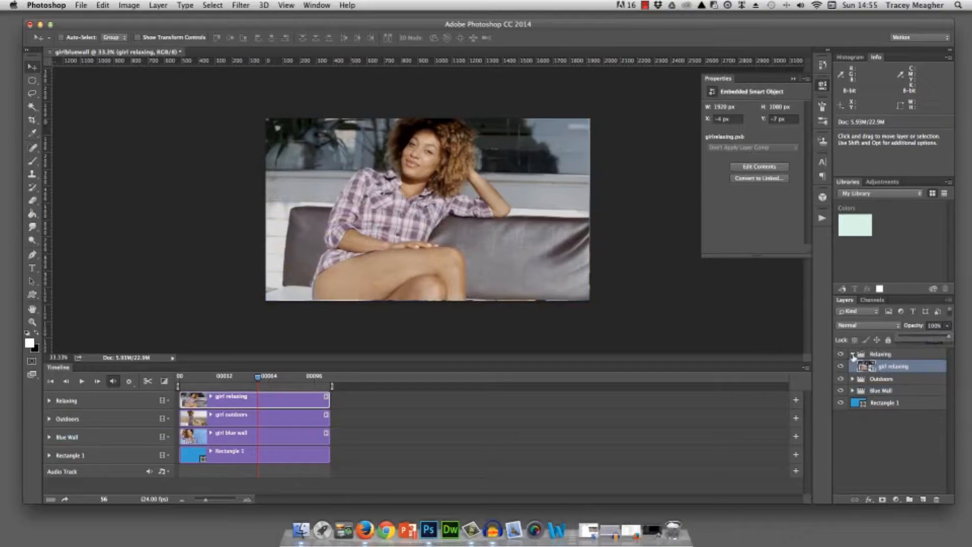
- Raise the opacity of the girl outdoors clip inside the Outdoors group and collapse the group
{"action": "left_click", "coordinate": [853, 355]}
{"action": "left_click", "coordinate": [853, 365]}
{"action": "left_click", "coordinate": [868, 378]}
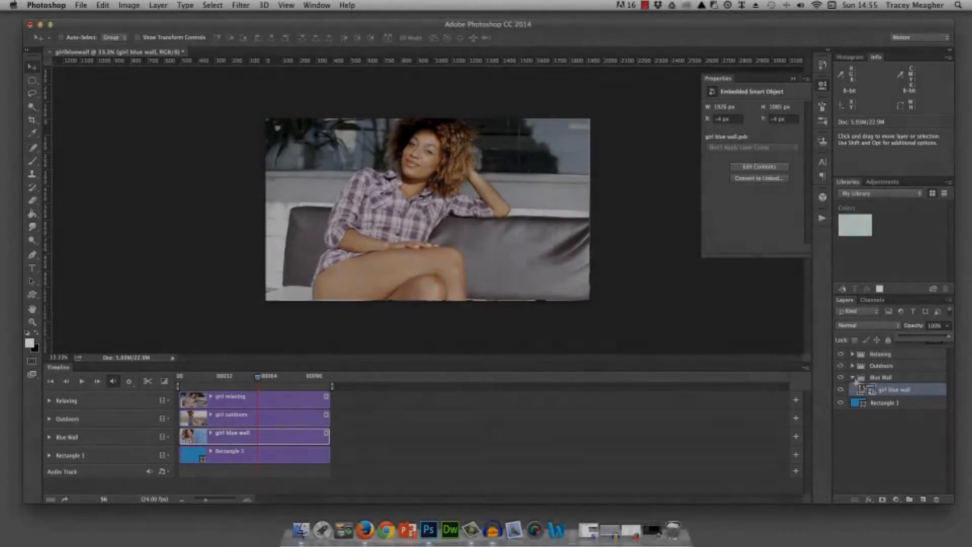
{"action": "left_click", "coordinate": [853, 378]}
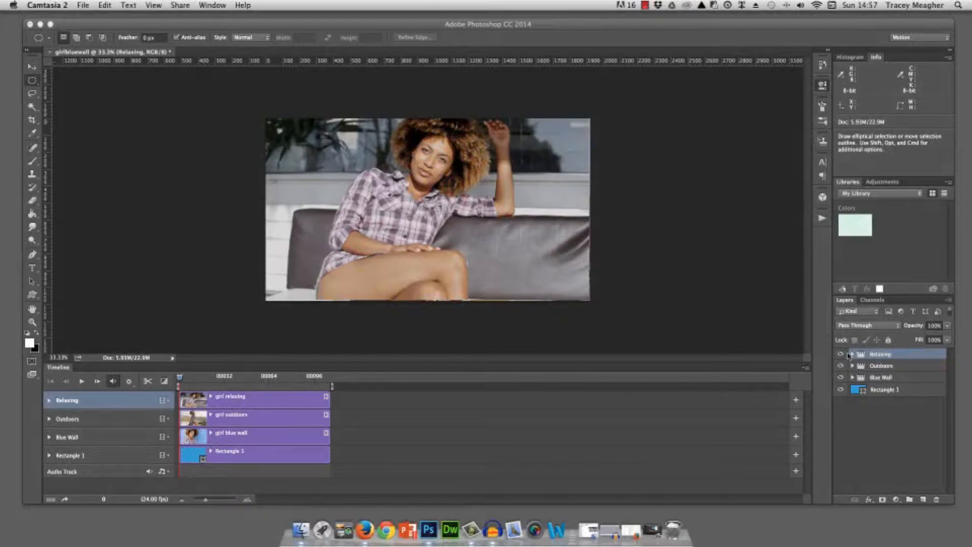
- Add a layer mask to the Relaxing group and draw a circular selection around the woman's head and shoulders
{"action": "left_click", "coordinate": [841, 355]}
{"action": "left_click", "coordinate": [841, 355]}
{"action": "left_click", "coordinate": [841, 355]}
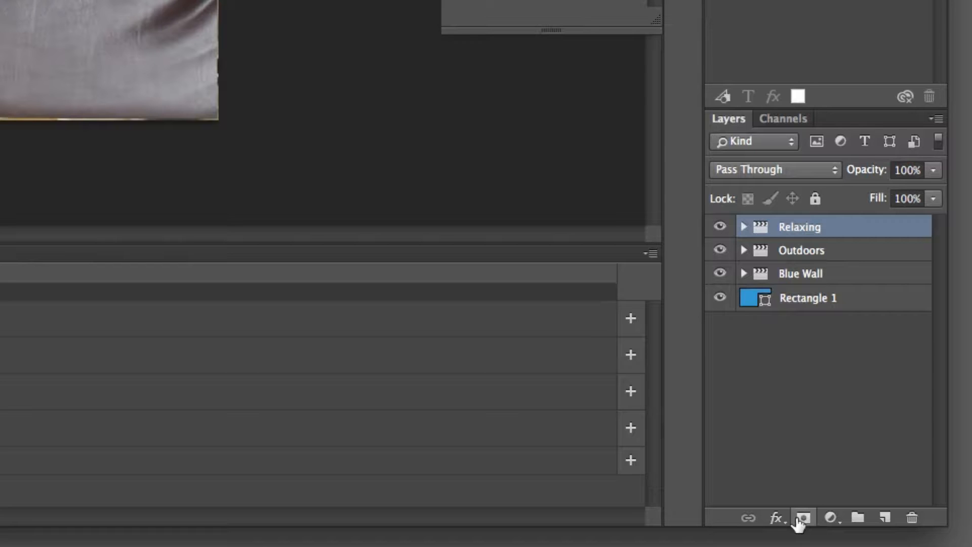
{"action": "left_click", "coordinate": [803, 518]}
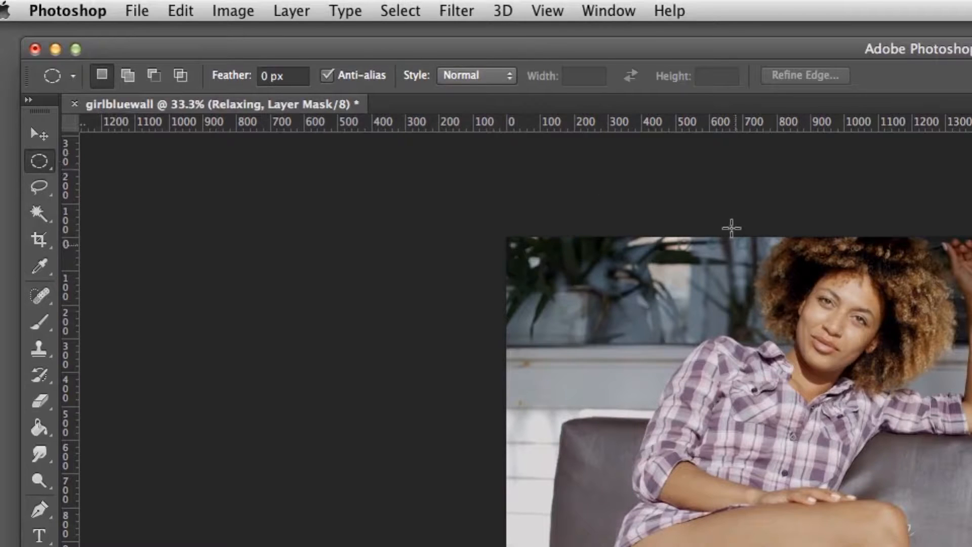
{"action": "left_click_drag", "start_coordinate": [727, 248], "coordinate": [924, 380]}
{"action": "left_click_drag", "start_coordinate": [941, 455], "coordinate": [940, 456]}
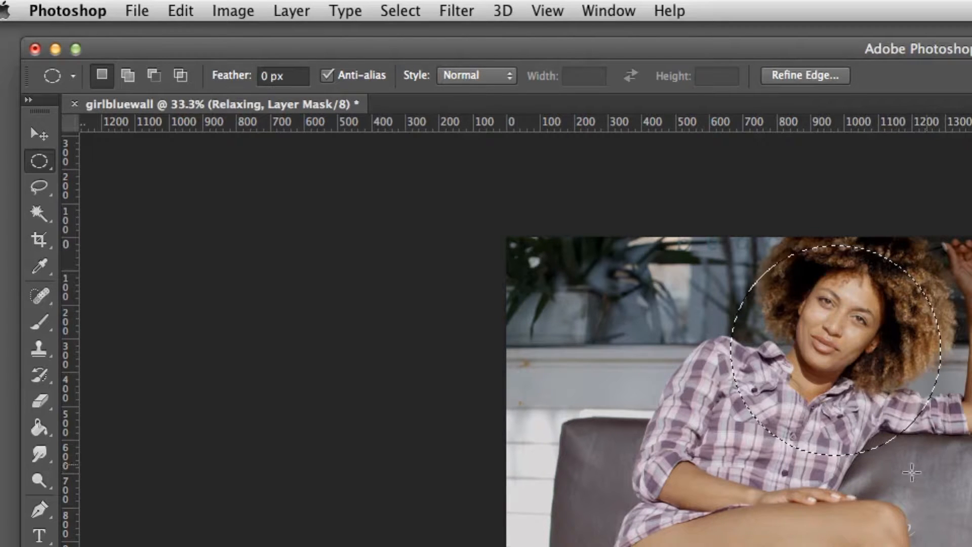
- Invert the circular selection, fill the Relaxing mask outside the circle with black using the Paint Bucket, and deselect
{"action": "left_click", "coordinate": [411, 11]}
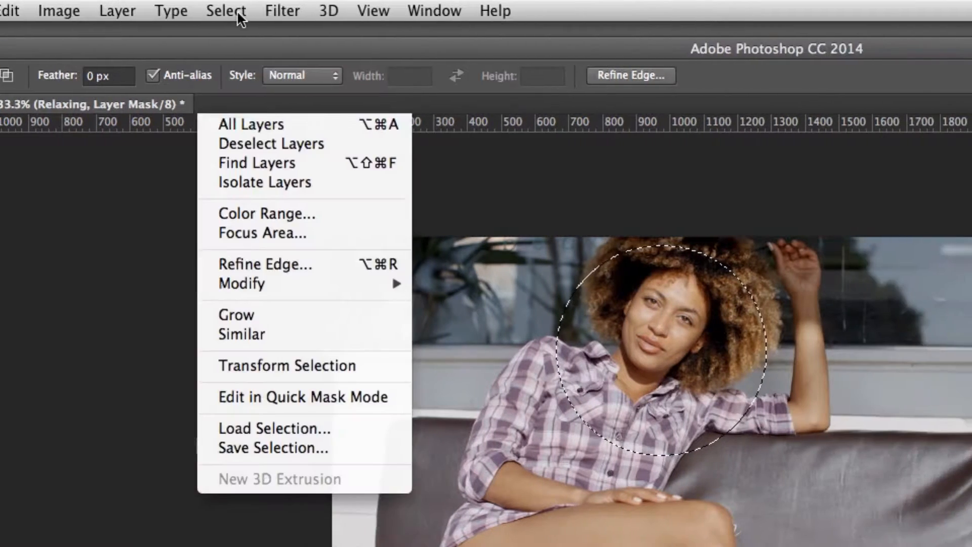
{"action": "left_click", "coordinate": [253, 87]}
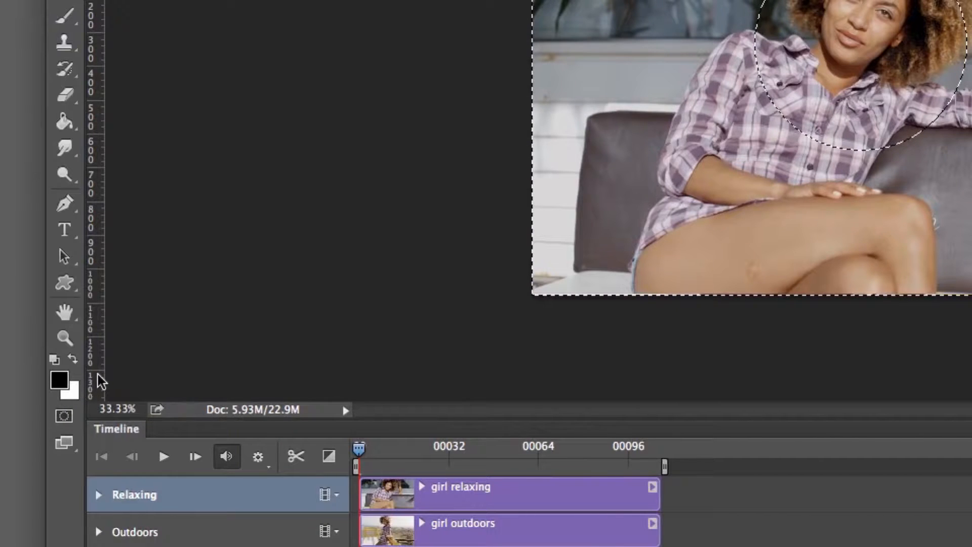
{"action": "left_click", "coordinate": [65, 123]}
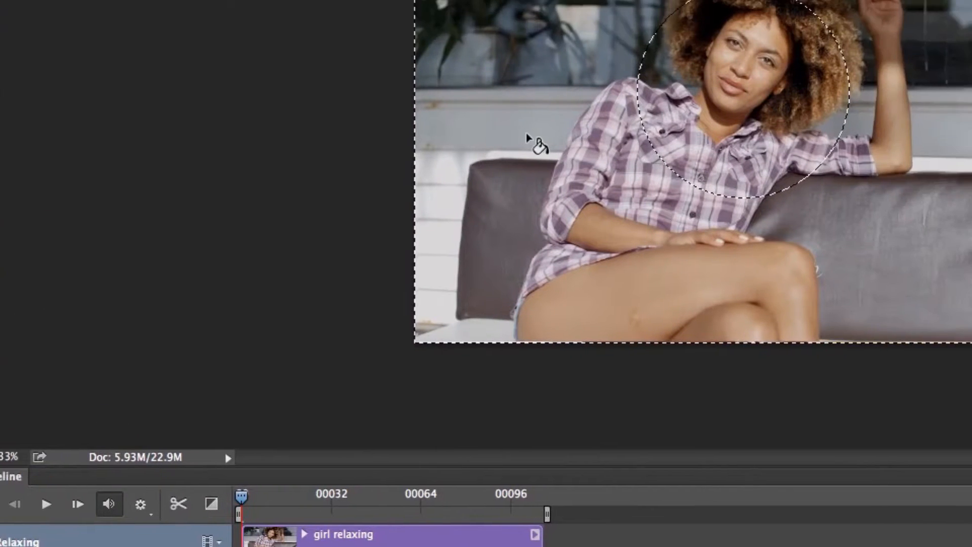
{"action": "left_click", "coordinate": [644, 85]}
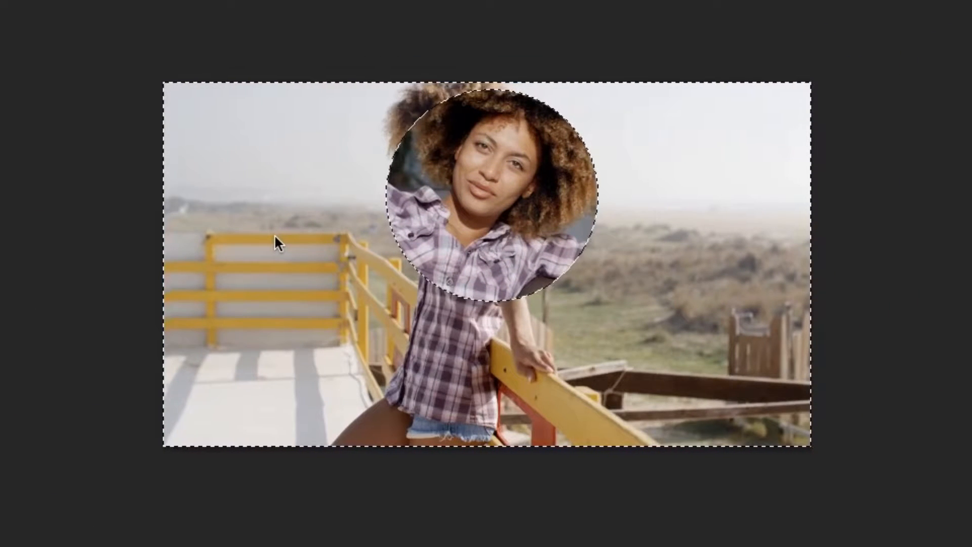
{"action": "key", "text": "v"}
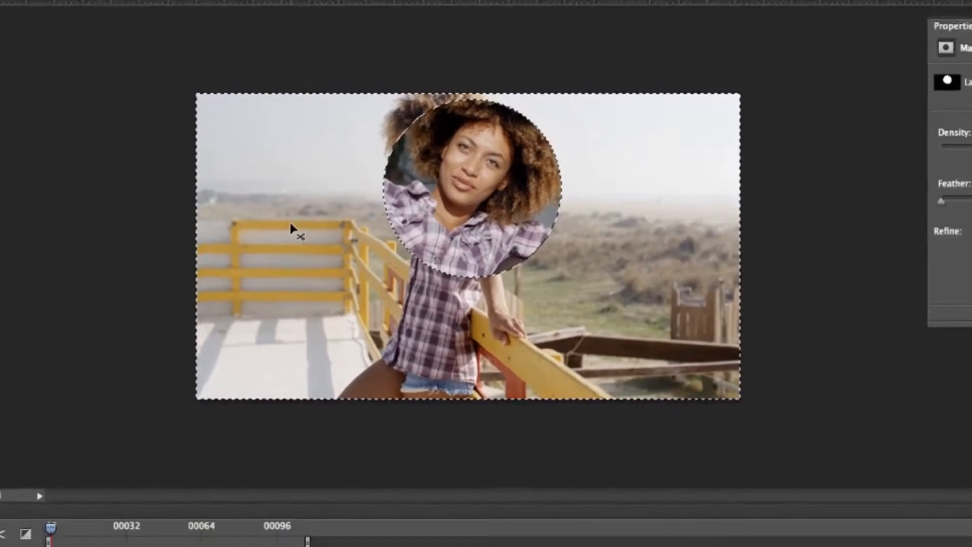
{"action": "key", "text": "super+d"}
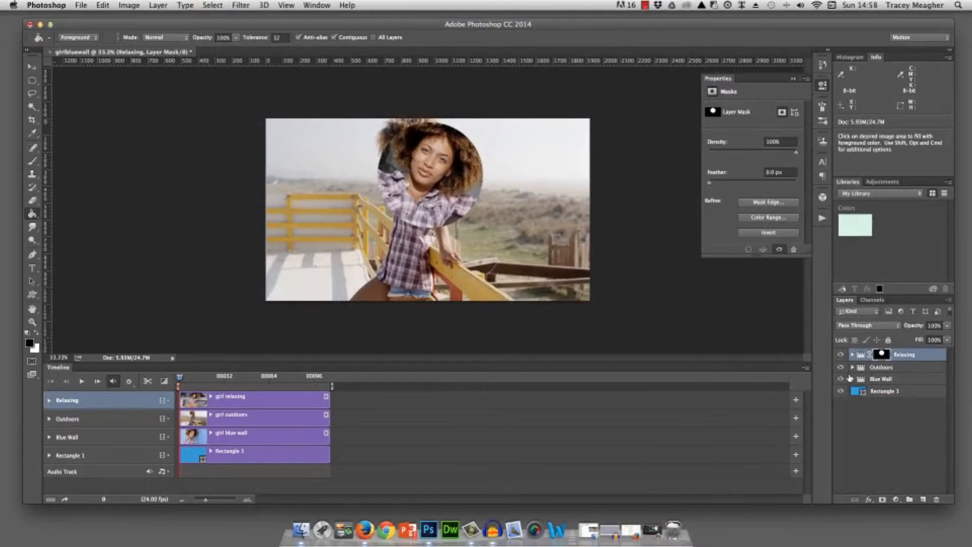
- Hide the Outdoors and Blue Wall groups and move the masked Relaxing circle down toward the canvas centre
{"action": "left_click", "coordinate": [841, 367]}
{"action": "left_click", "coordinate": [841, 379]}
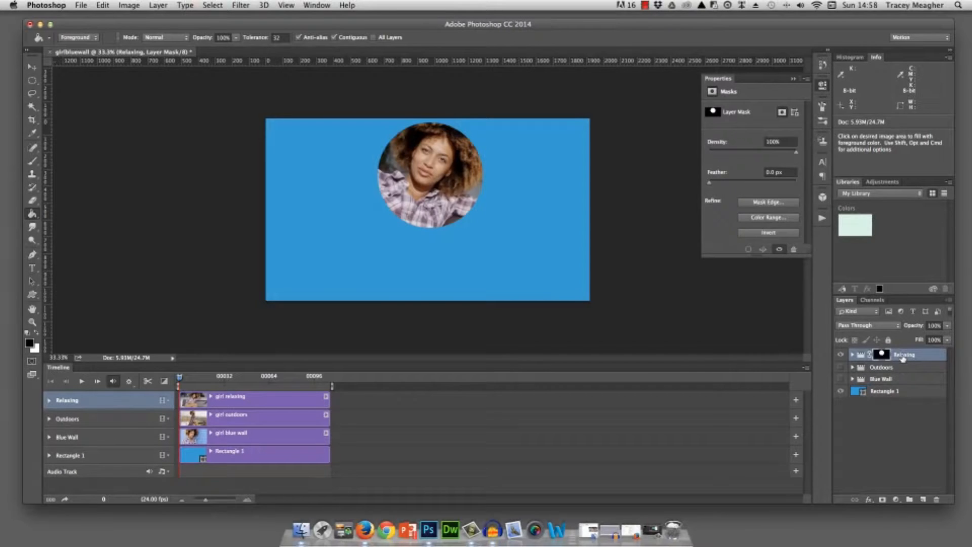
{"action": "left_click", "coordinate": [34, 67]}
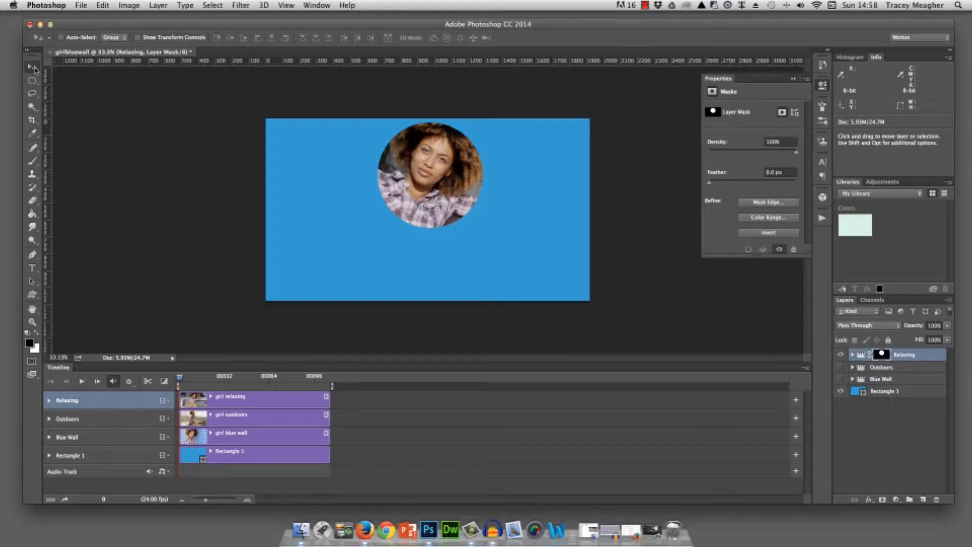
{"action": "left_click_drag", "start_coordinate": [449, 144], "coordinate": [442, 186]}
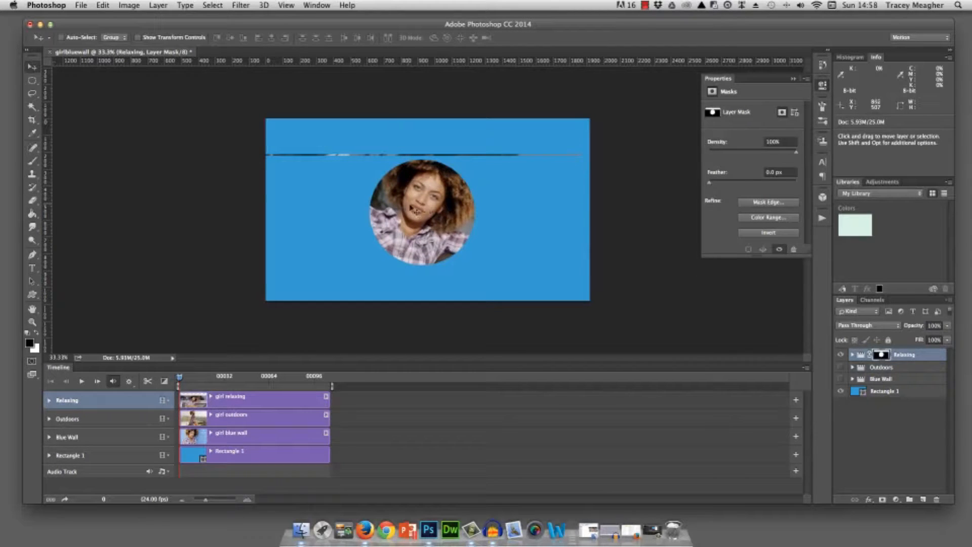
- Select a full-width strip around the stray line above the circle, fill it with black on the Relaxing mask, and deselect
{"action": "left_click_drag", "start_coordinate": [32, 81], "coordinate": [80, 81]}
{"action": "mouse_move", "coordinate": [261, 142]}
{"action": "left_mouse_down"}
{"action": "mouse_move", "coordinate": [572, 152]}
{"action": "mouse_move", "coordinate": [594, 162]}
{"action": "left_mouse_up"}
{"action": "key", "text": "g"}
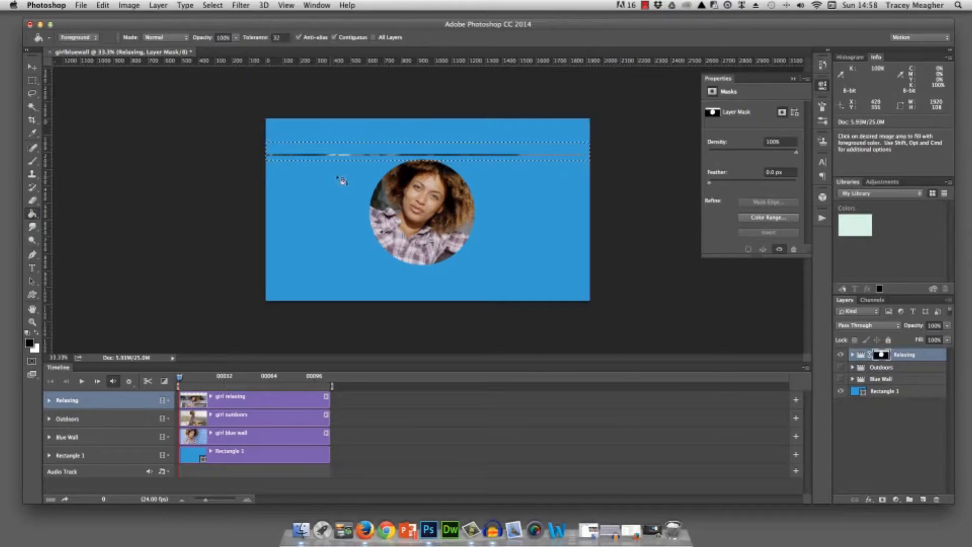
{"action": "left_click", "coordinate": [327, 146]}
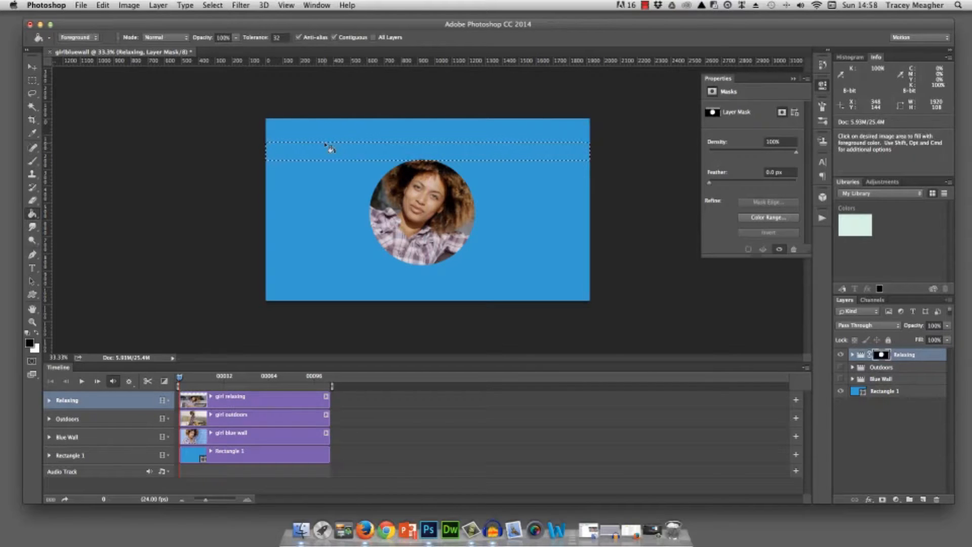
{"action": "key", "text": "super+d"}
- Move the Relaxing circle up and right, and mask out a full-height strip about 222 px wide along the canvas's left edge with black
{"action": "key", "text": "v"}
{"action": "left_click_drag", "start_coordinate": [445, 214], "coordinate": [489, 190]}
{"action": "left_click", "coordinate": [31, 82]}
{"action": "left_click_drag", "start_coordinate": [289, 115], "coordinate": [326, 319]}
{"action": "left_click", "coordinate": [32, 214]}
{"action": "left_click", "coordinate": [292, 211]}
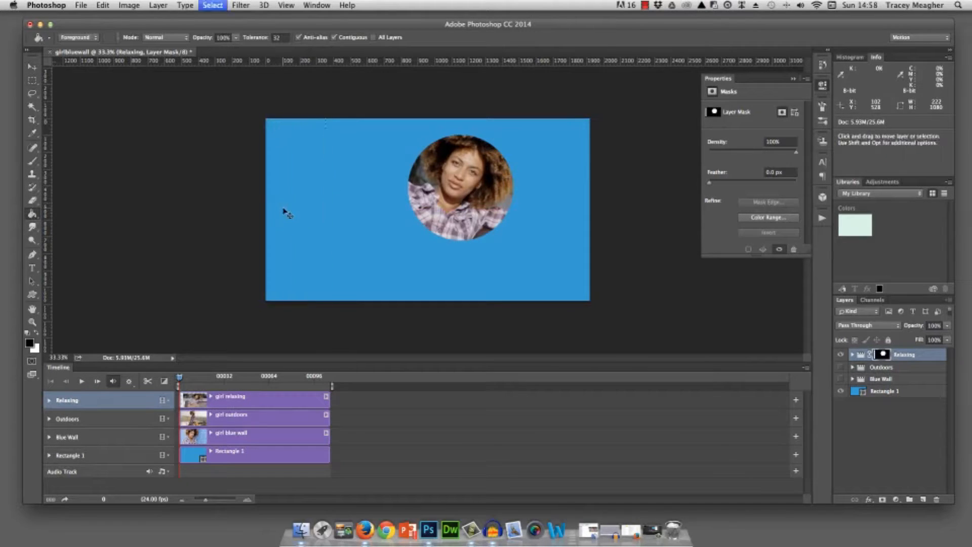
{"action": "key", "text": "super+d"}
- Move the Relaxing circle to the left part of the canvas and hide its group
{"action": "left_click", "coordinate": [32, 66]}
{"action": "left_click_drag", "start_coordinate": [464, 182], "coordinate": [343, 218]}
{"action": "left_click", "coordinate": [840, 355]}
- Show the Outdoors group, add a layer mask to it, and draw a circular selection about 585 px wide around the woman's head
{"action": "left_click", "coordinate": [840, 367]}
{"action": "left_click", "coordinate": [879, 368]}
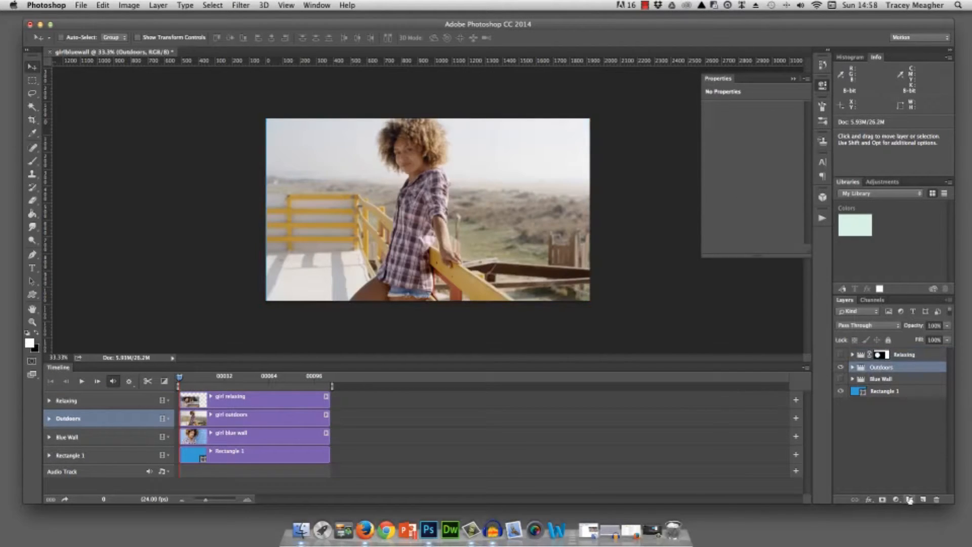
{"action": "left_click", "coordinate": [883, 500]}
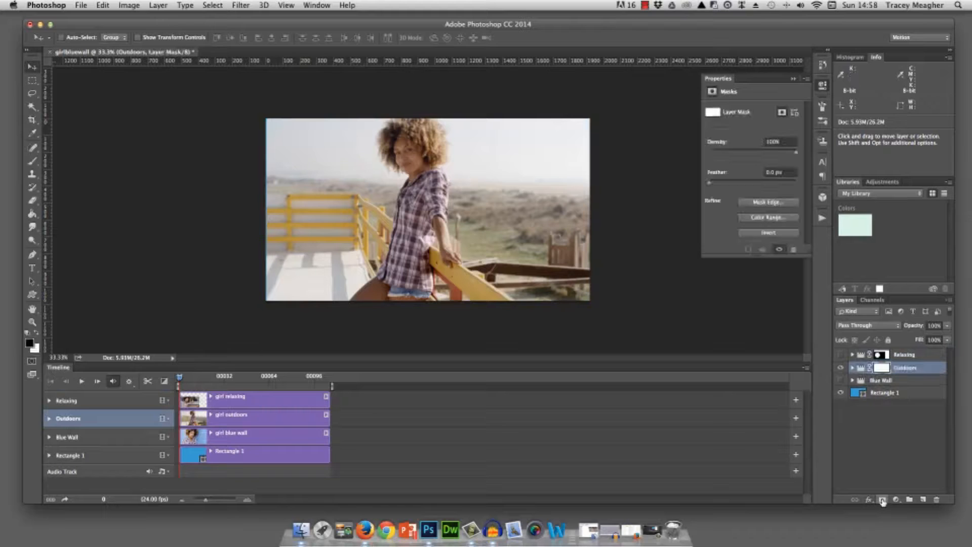
{"action": "left_click", "coordinate": [32, 82]}
{"action": "left_click", "coordinate": [64, 90]}
{"action": "left_click_drag", "start_coordinate": [373, 122], "coordinate": [483, 221]}
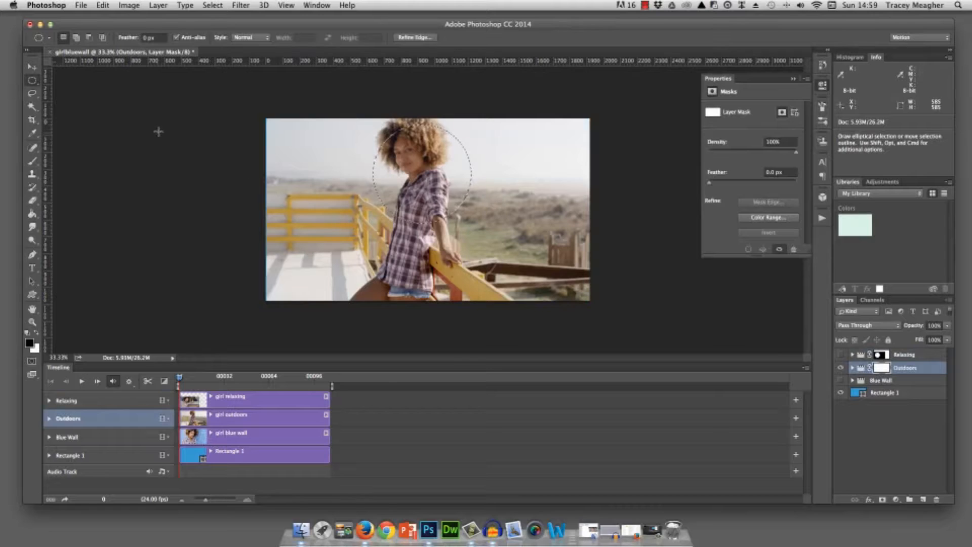
- Invert the circular selection and fill the Outdoors mask outside the circle with black using the Paint Bucket
{"action": "left_click", "coordinate": [213, 5]}
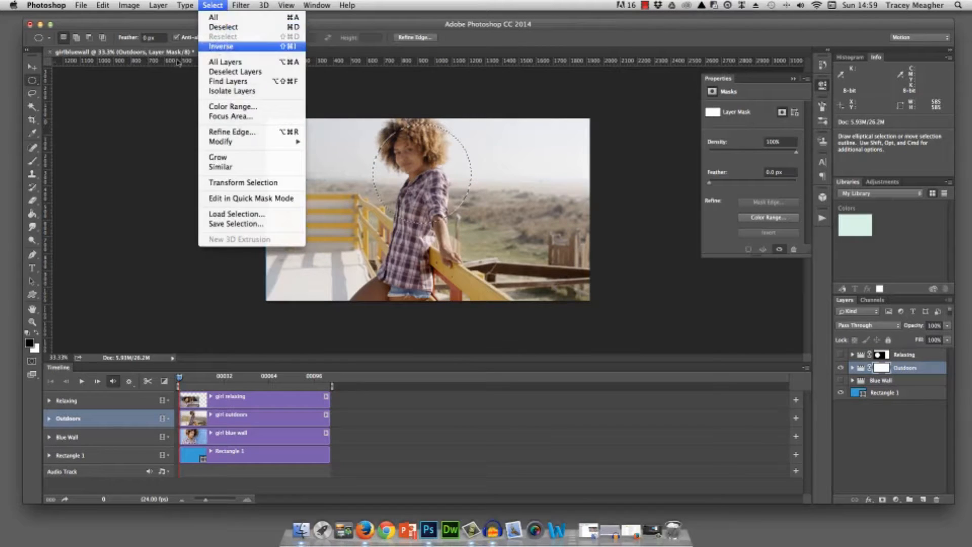
{"action": "left_click", "coordinate": [216, 47]}
{"action": "left_click", "coordinate": [32, 214]}
{"action": "left_click", "coordinate": [329, 211]}
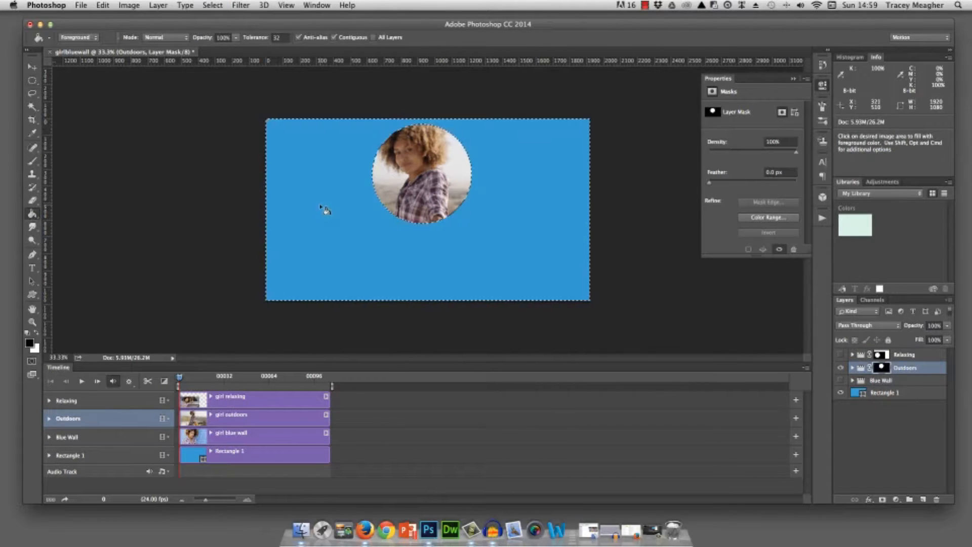
- Show the Blue Wall group in place of Outdoors and draw a circular selection about 705 px wide around the woman's face
{"action": "left_click", "coordinate": [841, 368]}
{"action": "left_click", "coordinate": [841, 380]}
{"action": "left_click", "coordinate": [892, 384]}
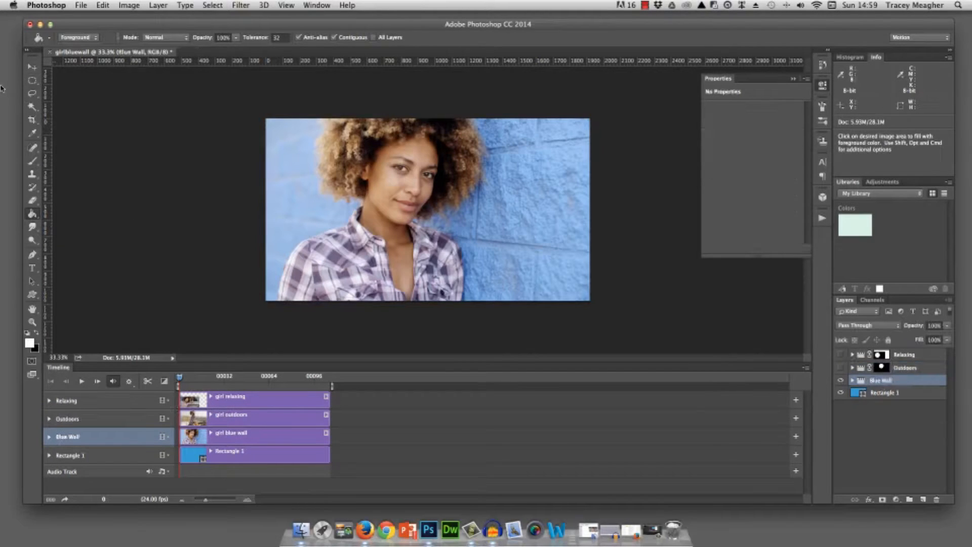
{"action": "left_click", "coordinate": [31, 81]}
{"action": "mouse_move", "coordinate": [353, 130]}
{"action": "left_mouse_down"}
{"action": "mouse_move", "coordinate": [458, 213]}
{"action": "mouse_move", "coordinate": [471, 248]}
{"action": "left_mouse_up"}
{"action": "left_click", "coordinate": [213, 5]}
{"action": "left_click", "coordinate": [218, 42]}
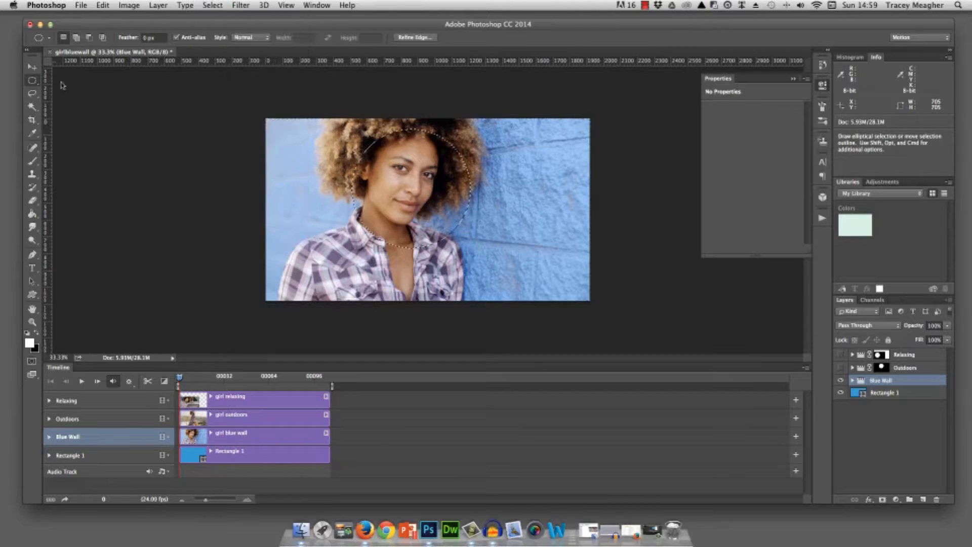
{"action": "left_click", "coordinate": [32, 213]}
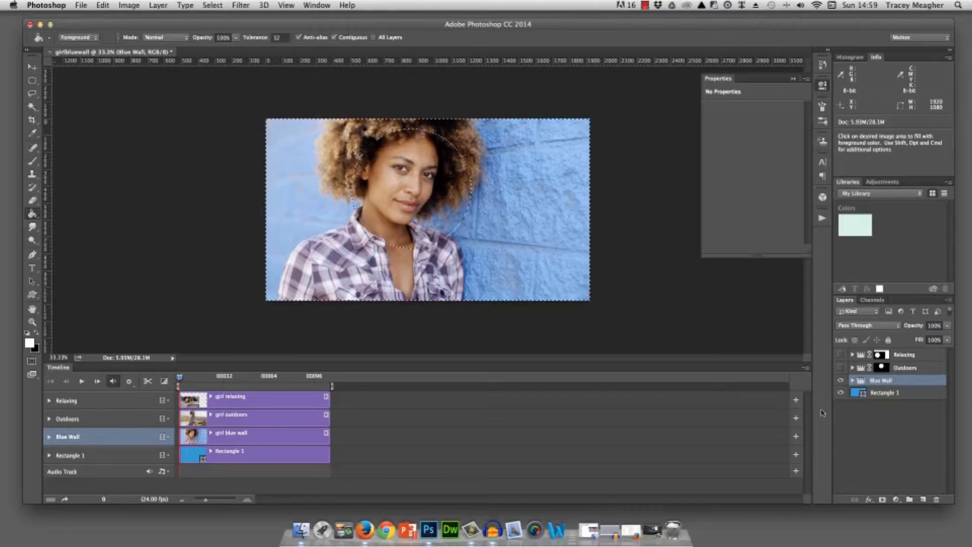
{"action": "left_click", "coordinate": [881, 499]}
{"action": "left_click", "coordinate": [103, 5]}
{"action": "left_click", "coordinate": [106, 18]}
{"action": "left_click", "coordinate": [104, 6]}
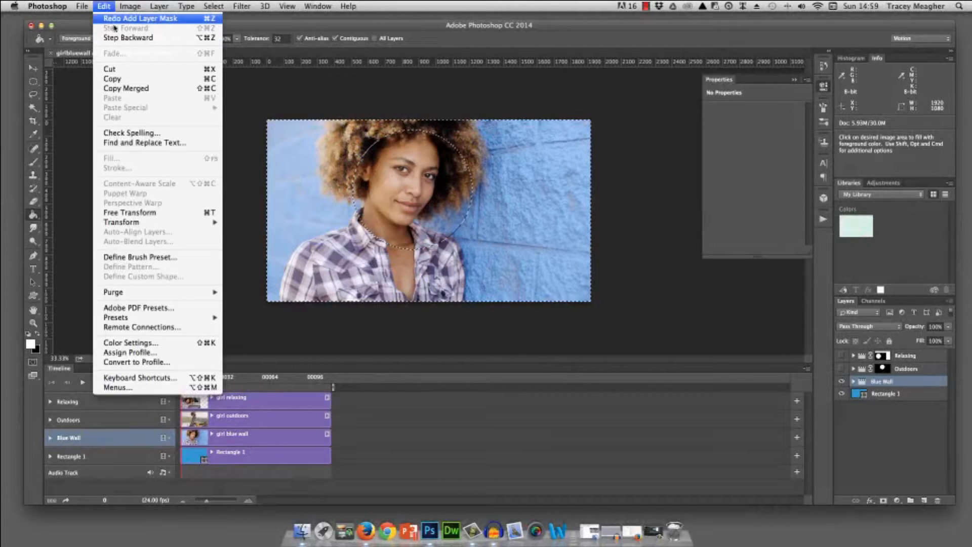
{"action": "left_click", "coordinate": [128, 38]}
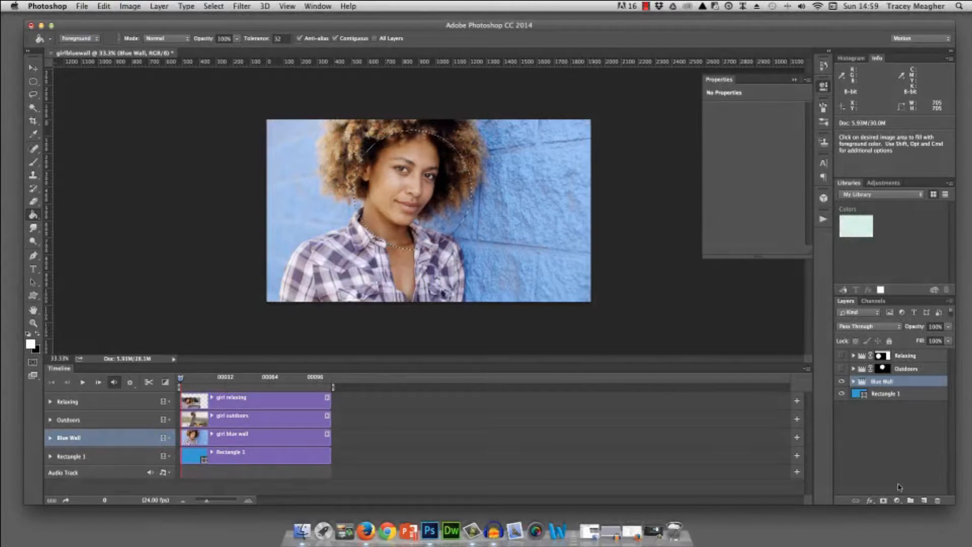
- Mask the Blue Wall group with the circular selection and show the Outdoors group again
{"action": "left_click", "coordinate": [884, 500]}
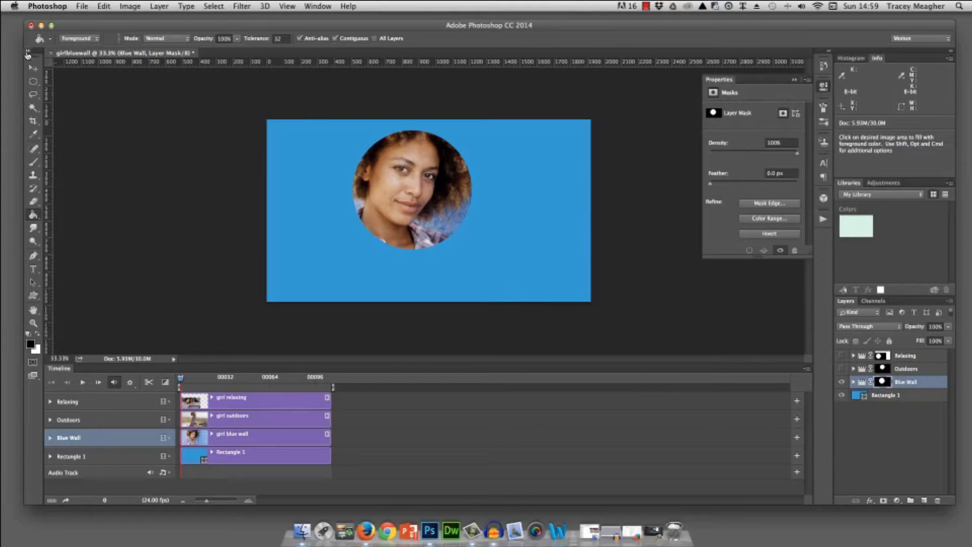
{"action": "left_click", "coordinate": [842, 368]}
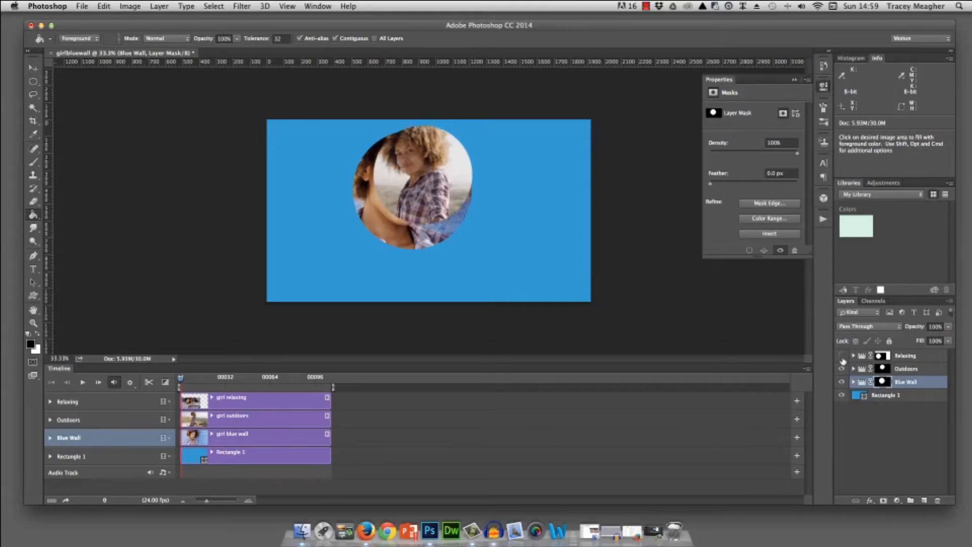
- Show the Relaxing group and move the Outdoors circle to the lower right of the large Blue Wall circle
{"action": "left_click", "coordinate": [841, 355]}
{"action": "left_click", "coordinate": [903, 356]}
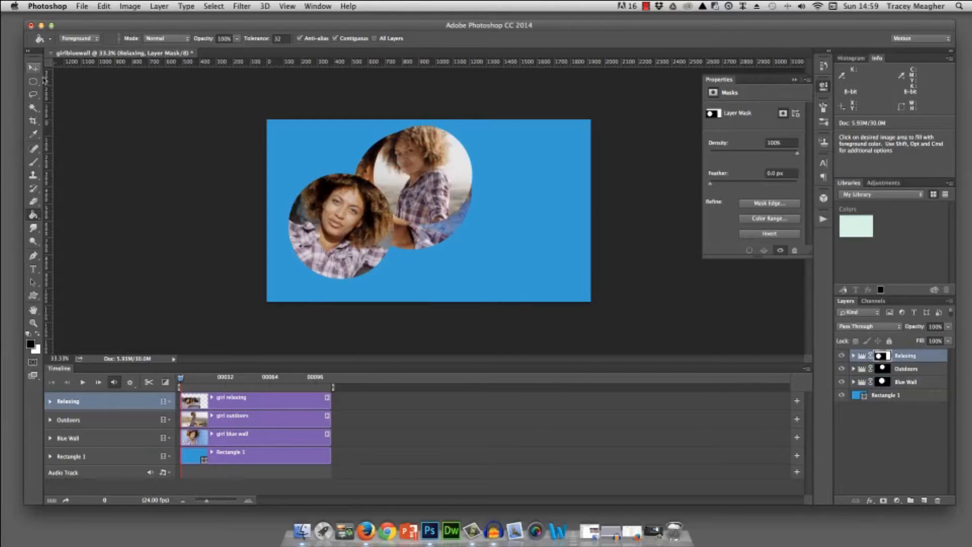
{"action": "left_click", "coordinate": [33, 68]}
{"action": "left_click_drag", "start_coordinate": [413, 141], "coordinate": [488, 226]}
{"action": "left_click", "coordinate": [866, 372]}
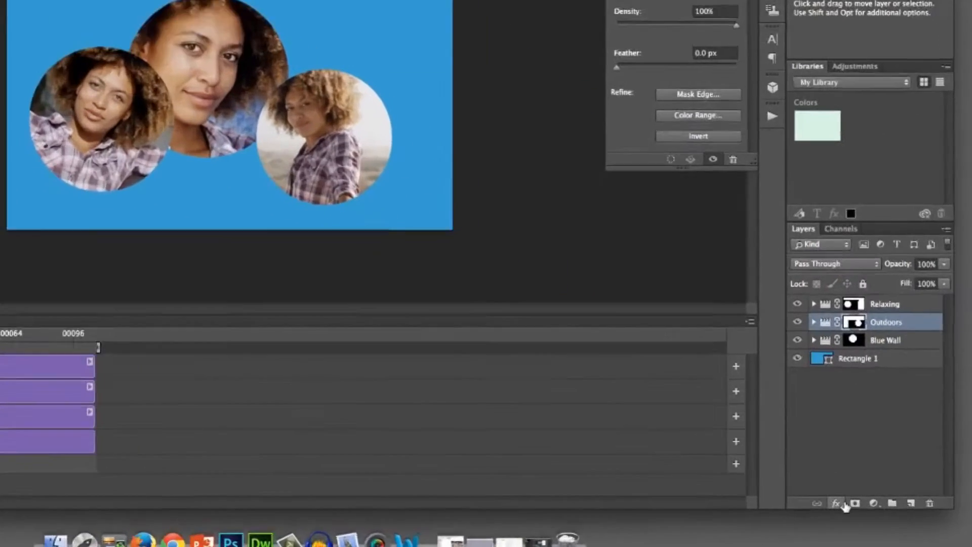
- Add a white (ffffff) inside stroke of 22 px to the Outdoors group
{"action": "left_click", "coordinate": [870, 500]}
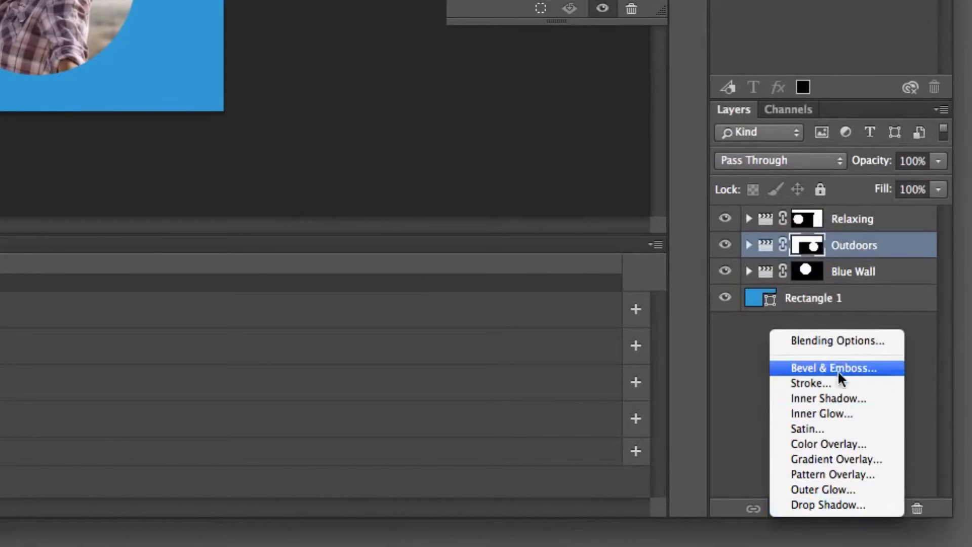
{"action": "left_click", "coordinate": [818, 380]}
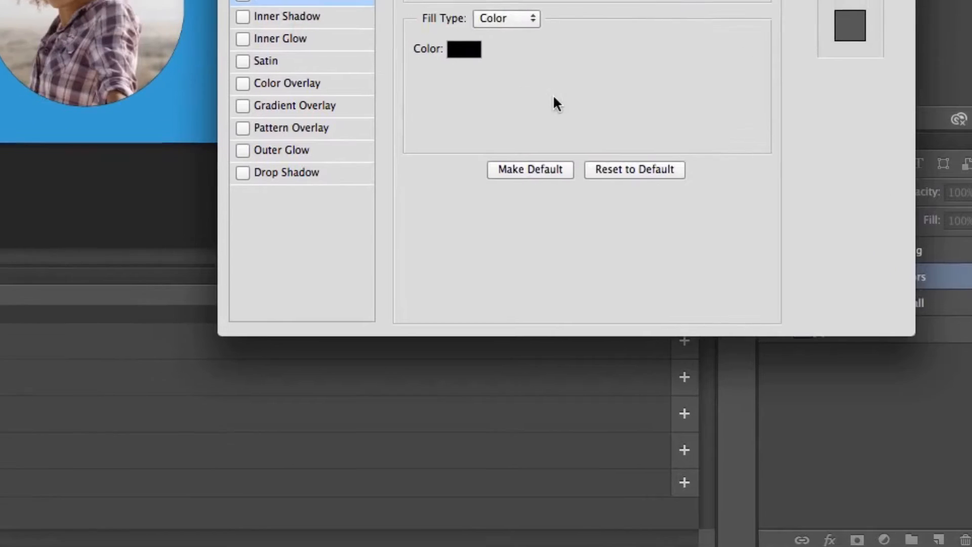
{"action": "left_click", "coordinate": [415, 17]}
{"action": "type", "text": "ffffff"}
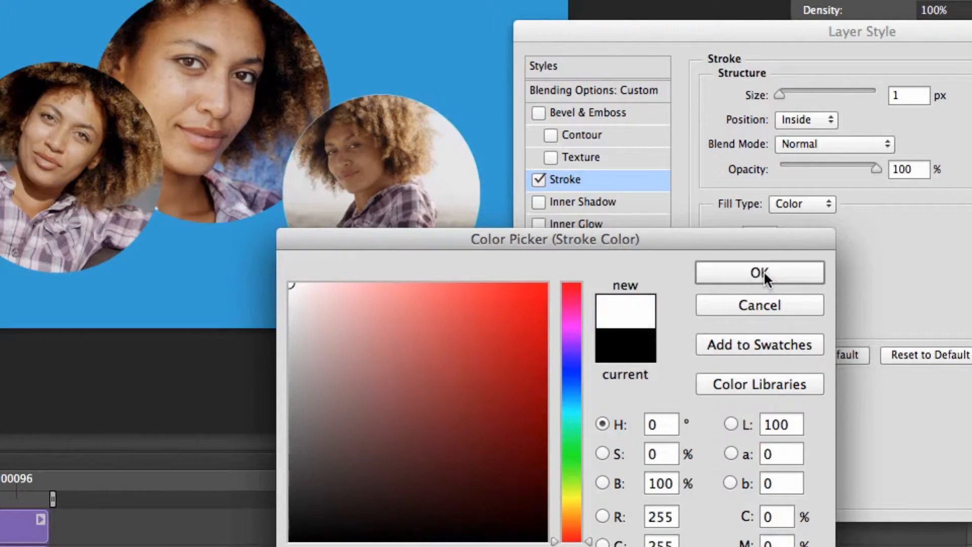
{"action": "left_click", "coordinate": [763, 270]}
{"action": "left_click_drag", "start_coordinate": [779, 94], "coordinate": [794, 94]}
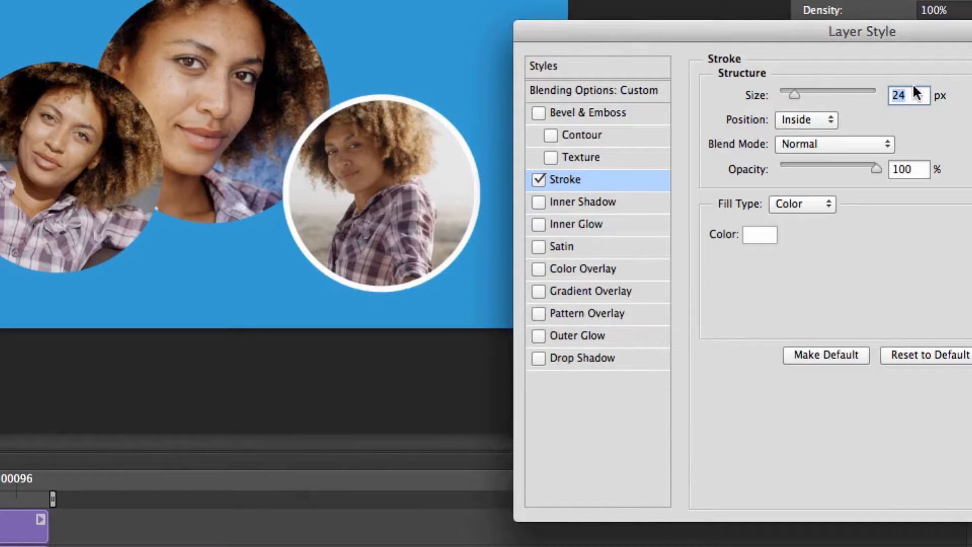
{"action": "type", "text": "22"}
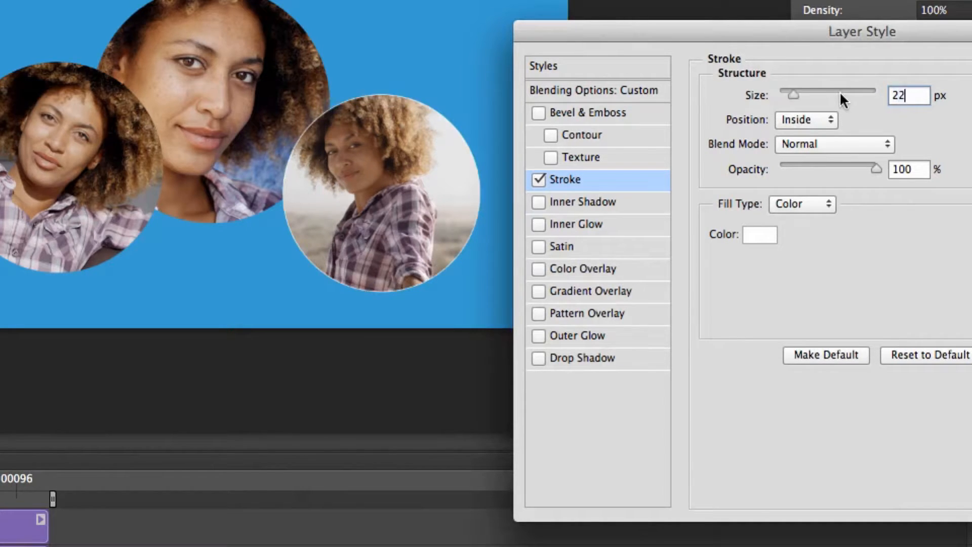
{"action": "key", "text": "Return"}
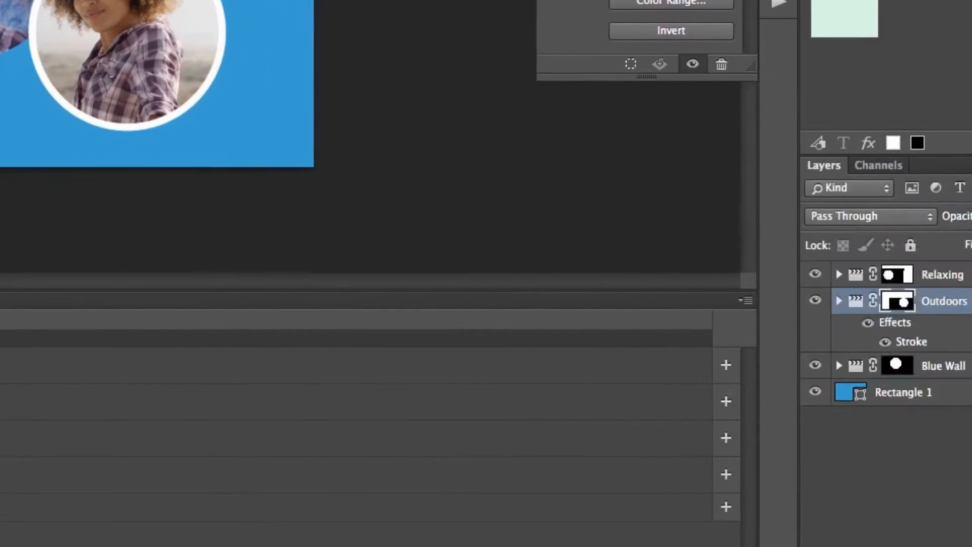
- Copy the Outdoors layer style onto the Blue Wall and Relaxing groups and play back the video
{"action": "right_click", "coordinate": [909, 242]}
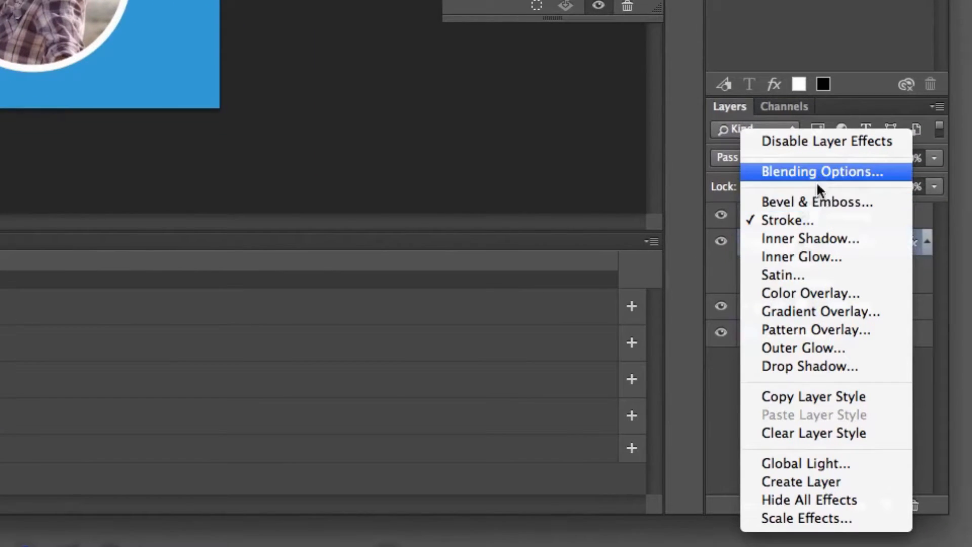
{"action": "left_click", "coordinate": [841, 398]}
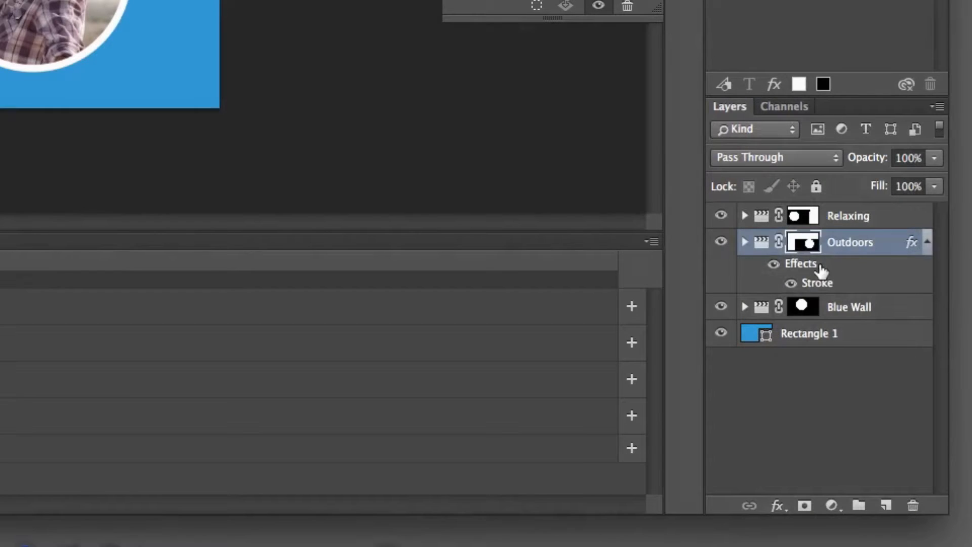
{"action": "left_click", "coordinate": [860, 310]}
{"action": "right_click", "coordinate": [861, 310]}
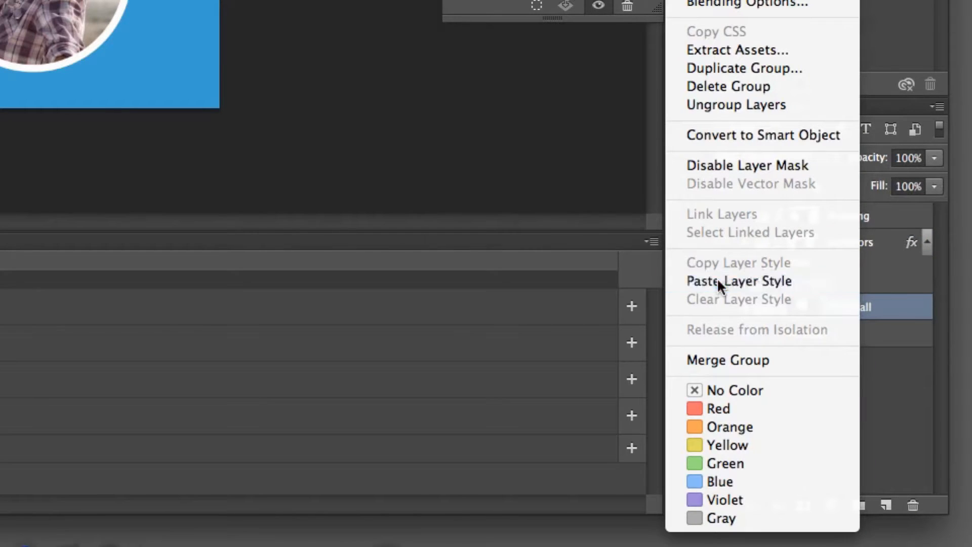
{"action": "left_click", "coordinate": [717, 277]}
{"action": "left_click", "coordinate": [875, 219]}
{"action": "right_click", "coordinate": [873, 218]}
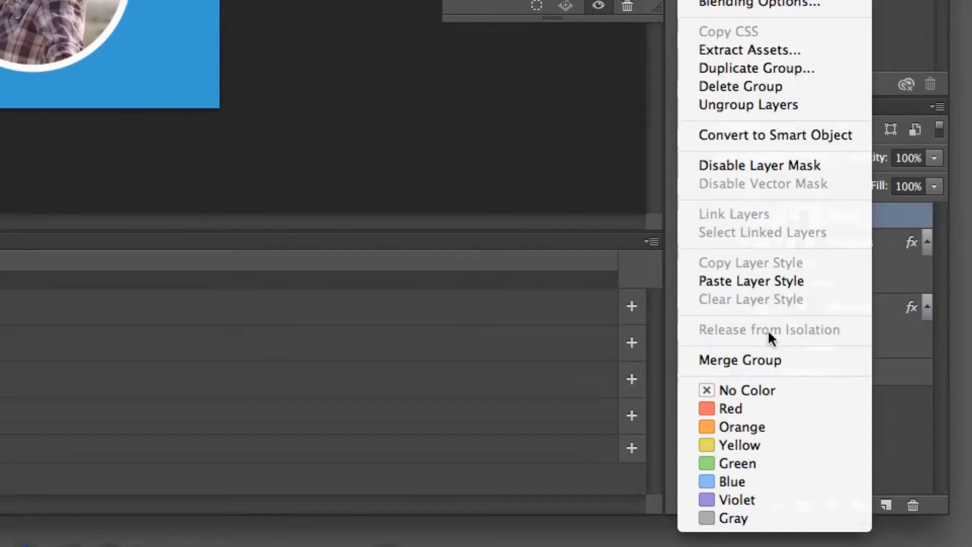
{"action": "left_click", "coordinate": [782, 280]}
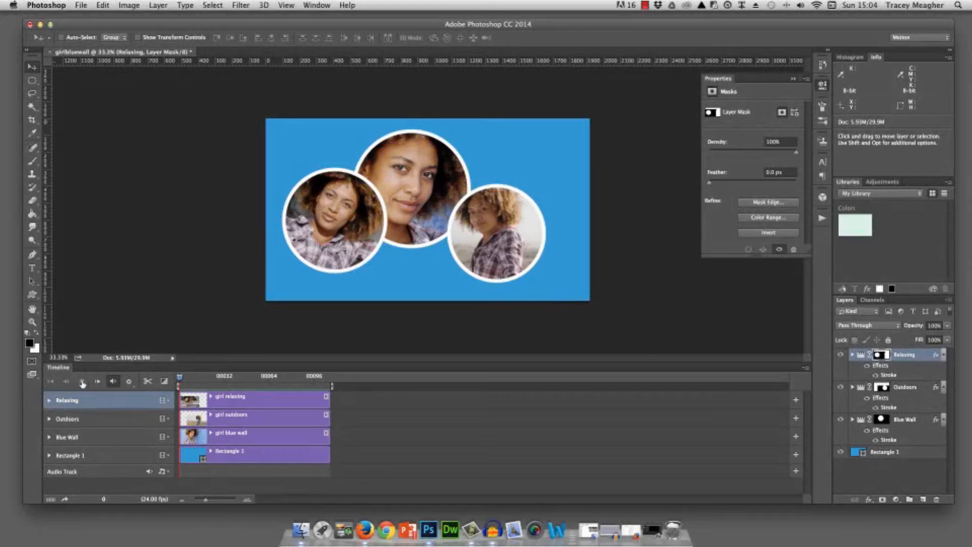
{"action": "left_click", "coordinate": [82, 381]}
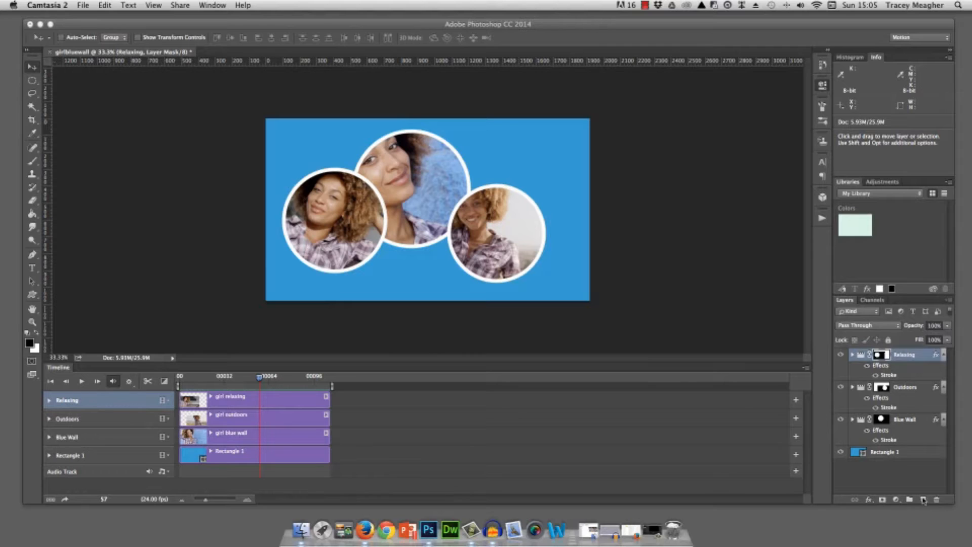
- Add a new layer and write HELLO in white near the upper left of the canvas
{"action": "left_click", "coordinate": [923, 501]}
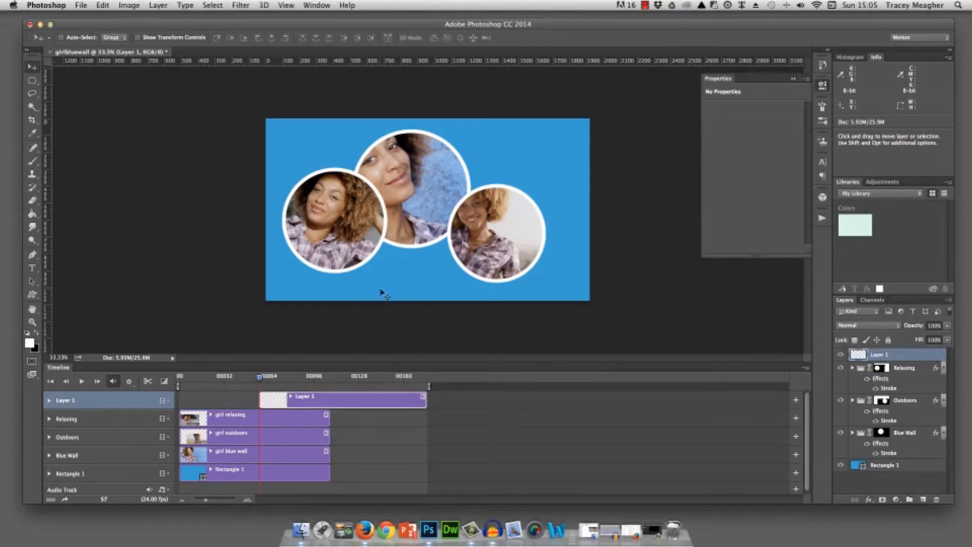
{"action": "left_click", "coordinate": [34, 268]}
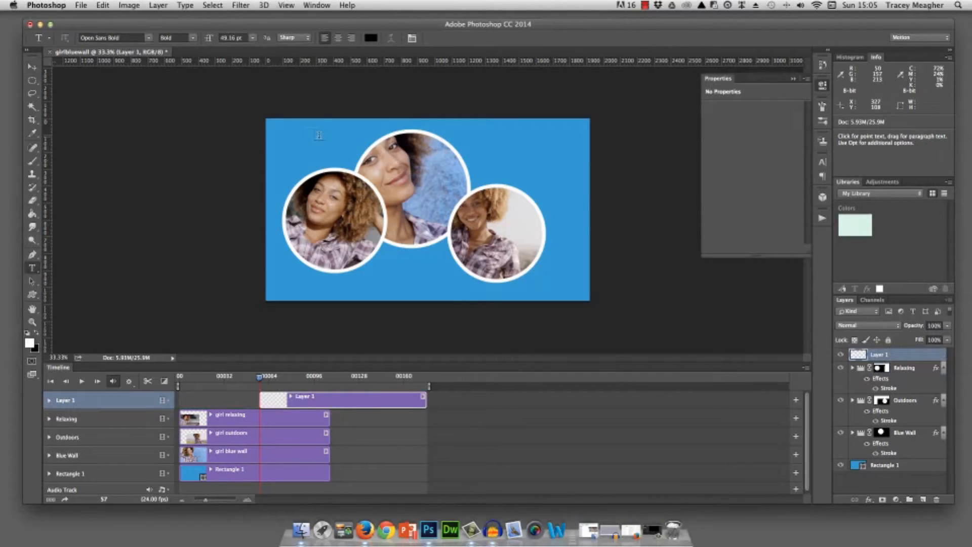
{"action": "left_click", "coordinate": [319, 135]}
{"action": "type", "text": "HELLO"}
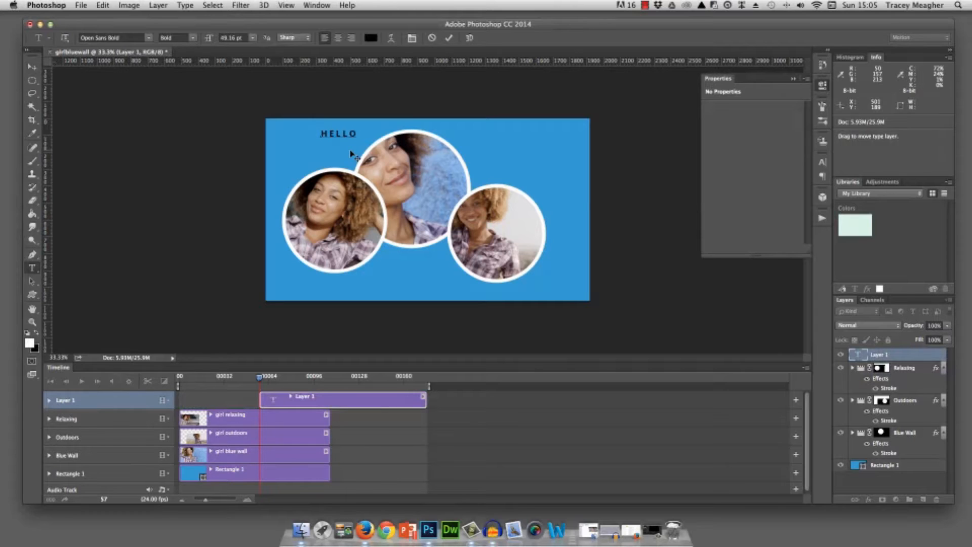
{"action": "key", "text": "super+a"}
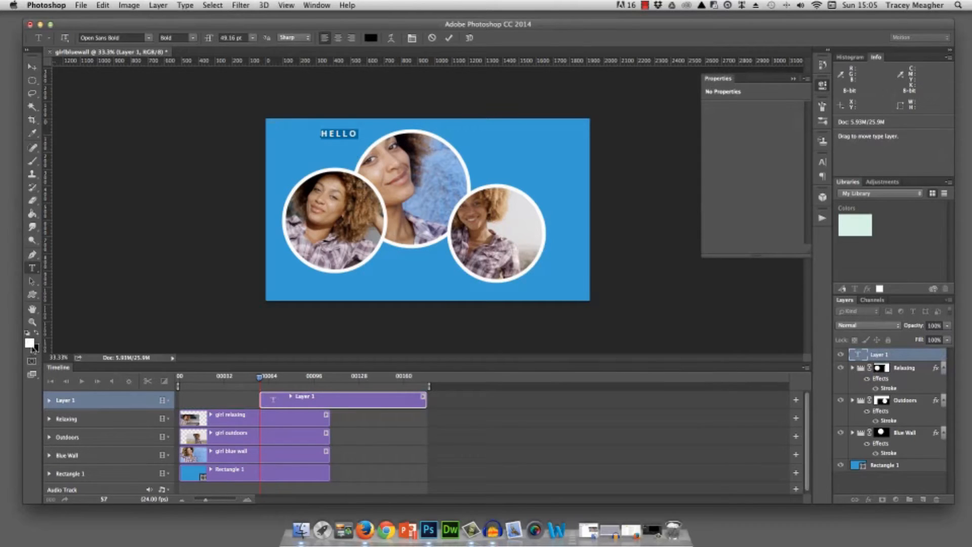
{"action": "left_click", "coordinate": [31, 344]}
{"action": "key", "text": "Return"}
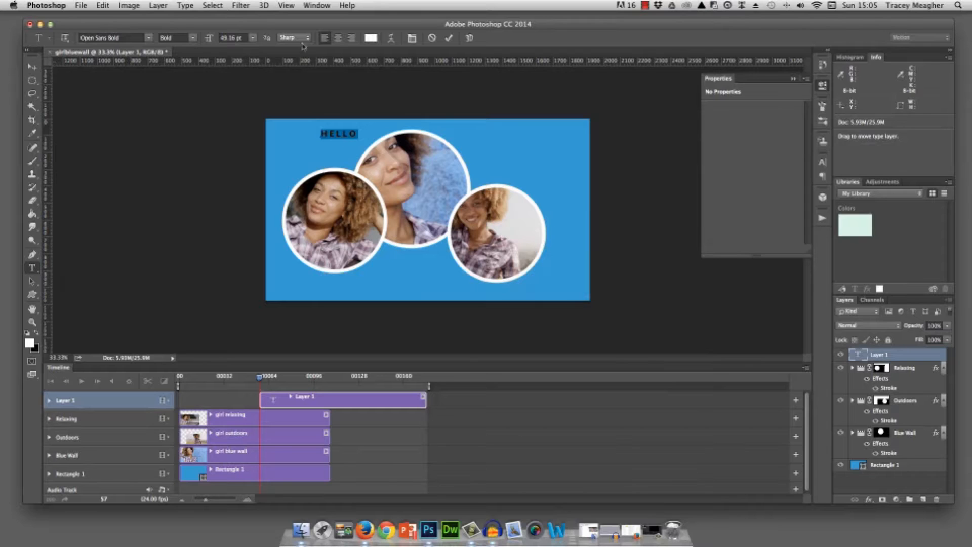
- Enlarge the HELLO text to 241.16 pt and center it near the canvas's upper edge
{"action": "left_click", "coordinate": [413, 38]}
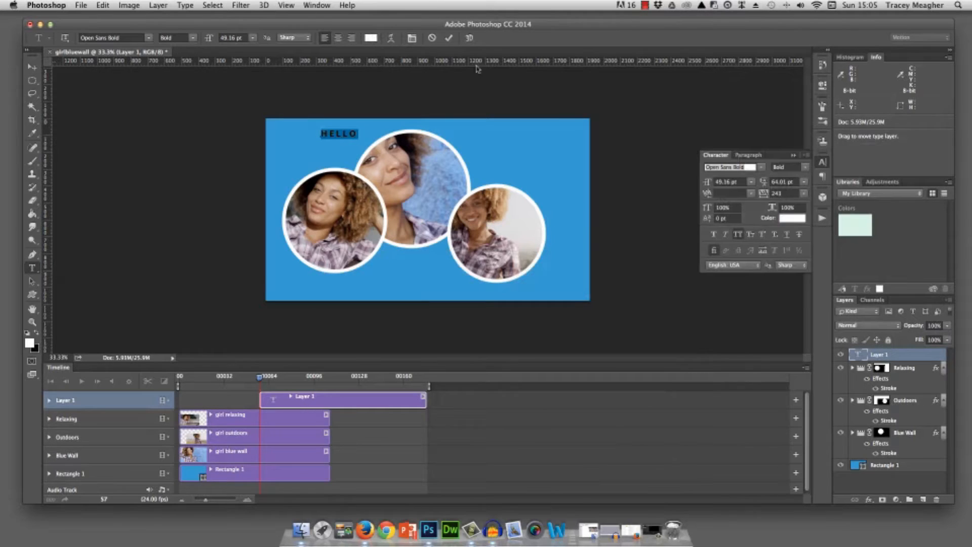
{"action": "left_click_drag", "start_coordinate": [709, 185], "coordinate": [805, 192]}
{"action": "left_click", "coordinate": [32, 66]}
{"action": "left_click_drag", "start_coordinate": [451, 122], "coordinate": [446, 143]}
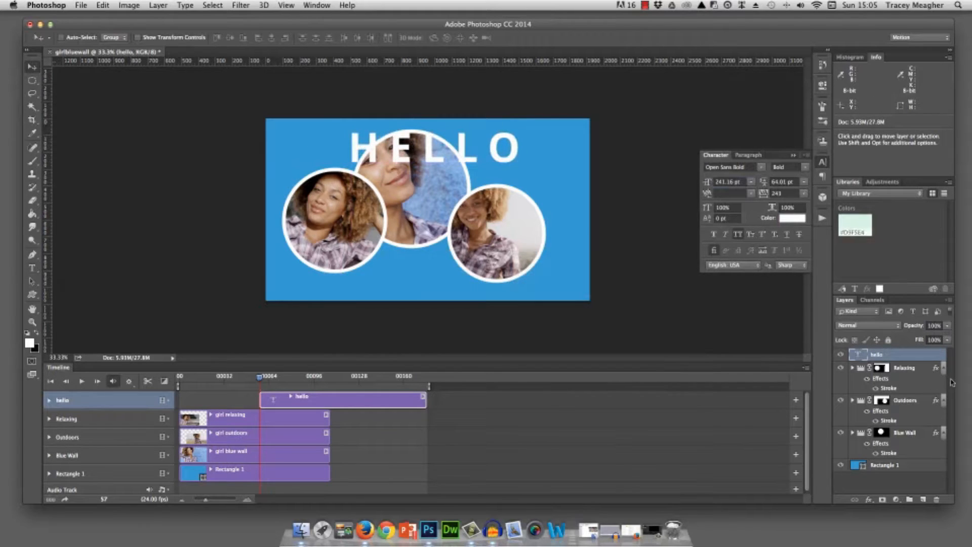
- Collapse the three groups' effects and arrange the Relaxing, Blue Wall and Outdoors circles in a row below the HELLO text
{"action": "left_click", "coordinate": [943, 368]}
{"action": "left_click", "coordinate": [943, 380]}
{"action": "left_click", "coordinate": [944, 394]}
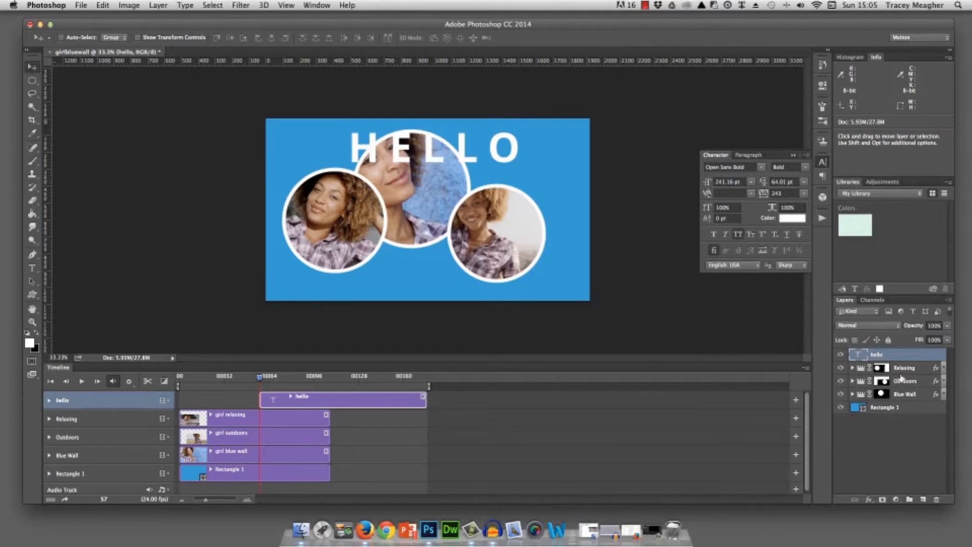
{"action": "left_click", "coordinate": [882, 368]}
{"action": "left_click_drag", "start_coordinate": [353, 213], "coordinate": [344, 233]}
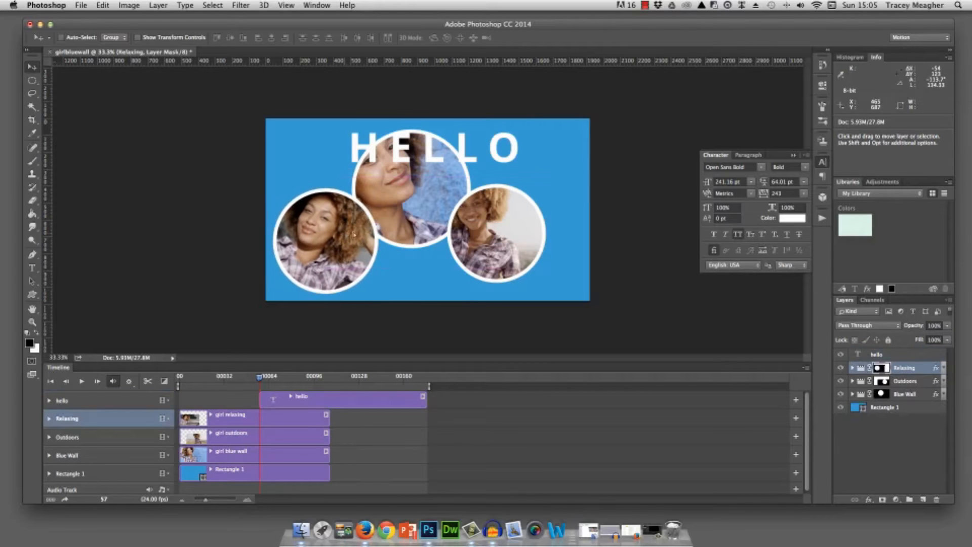
{"action": "left_click", "coordinate": [886, 382]}
{"action": "left_click_drag", "start_coordinate": [522, 247], "coordinate": [558, 260]}
{"action": "left_click", "coordinate": [882, 394]}
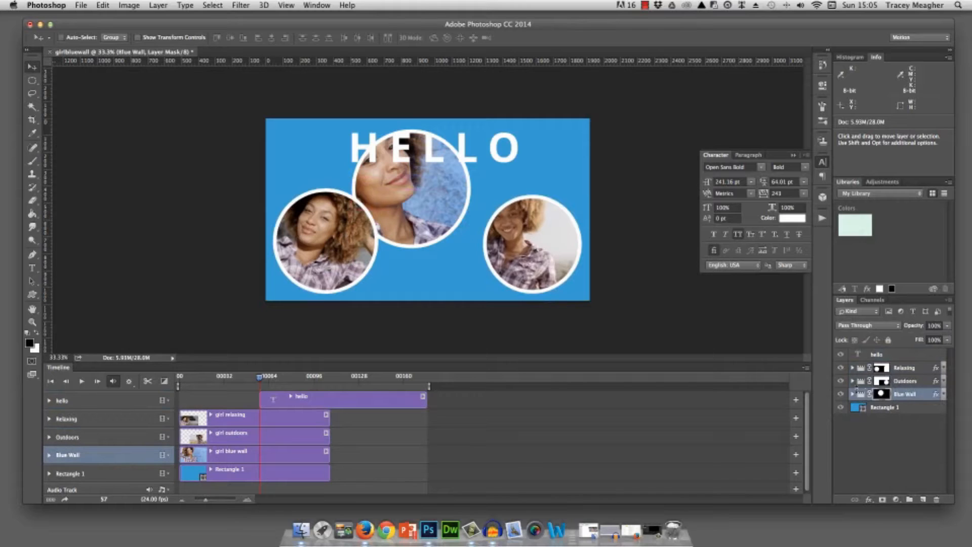
{"action": "left_click_drag", "start_coordinate": [427, 204], "coordinate": [446, 232]}
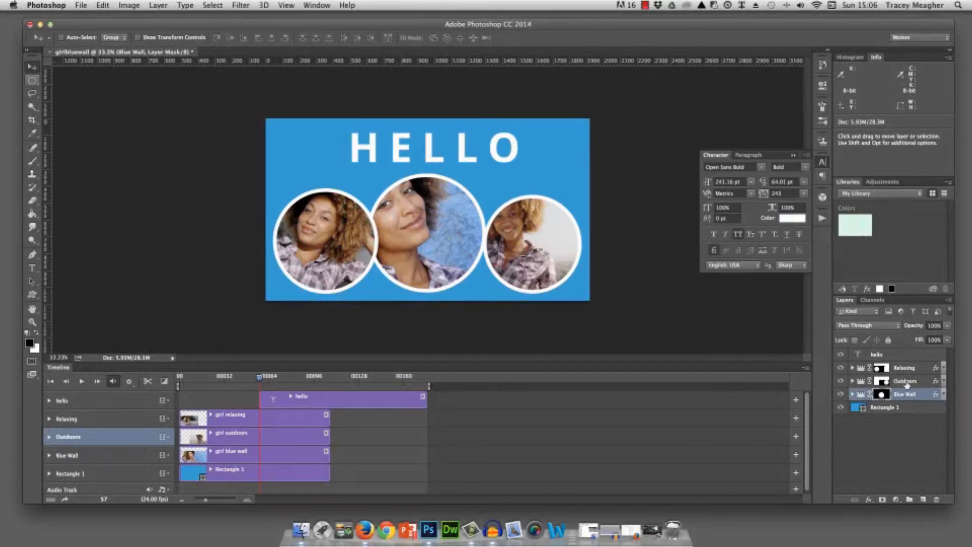
- Delete the Outdoors and Blue Wall groups and remove the layer mask and stroke from the Relaxing group
{"action": "left_click", "coordinate": [898, 398], "text": "shift"}
{"action": "left_click_drag", "start_coordinate": [921, 395], "coordinate": [937, 499]}
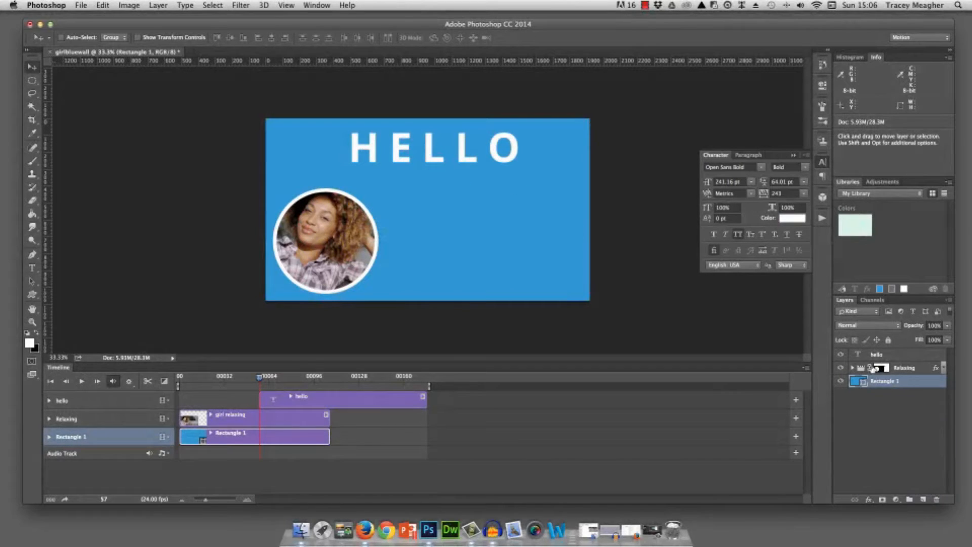
{"action": "left_click", "coordinate": [876, 368]}
{"action": "left_click_drag", "start_coordinate": [879, 369], "coordinate": [936, 499]}
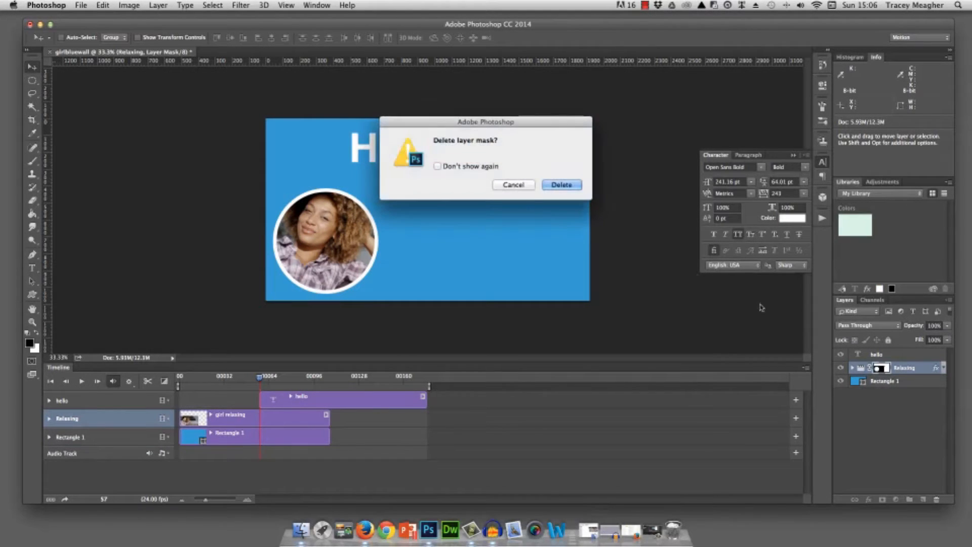
{"action": "left_click", "coordinate": [562, 185]}
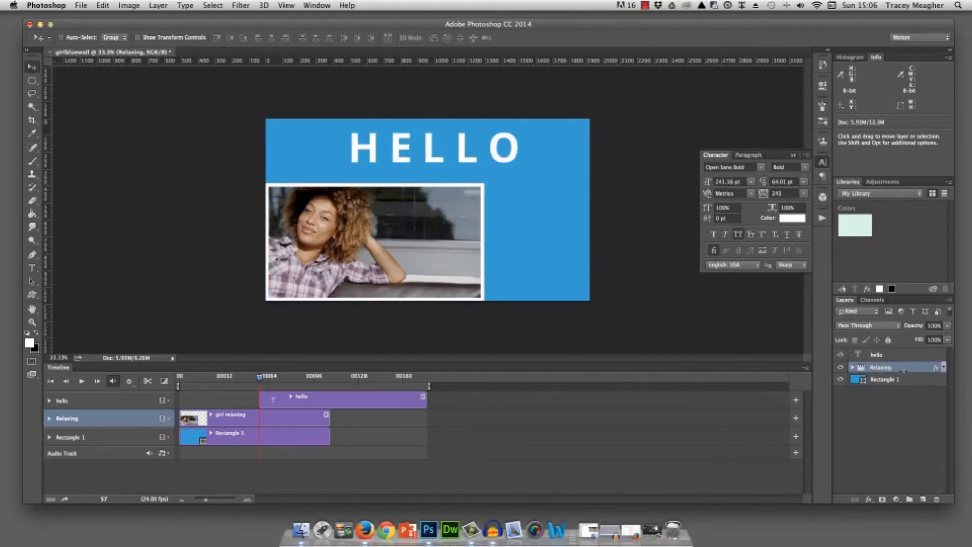
{"action": "left_click_drag", "start_coordinate": [937, 369], "coordinate": [939, 499]}
- Make the relaxing clip fill the canvas and align the hello clip's start and end with the other timeline clips
{"action": "left_click_drag", "start_coordinate": [306, 245], "coordinate": [413, 180]}
{"action": "left_click", "coordinate": [366, 399]}
{"action": "mouse_move", "coordinate": [366, 399]}
{"action": "left_mouse_down"}
{"action": "mouse_move", "coordinate": [289, 398]}
{"action": "mouse_move", "coordinate": [329, 400]}
{"action": "left_mouse_up"}
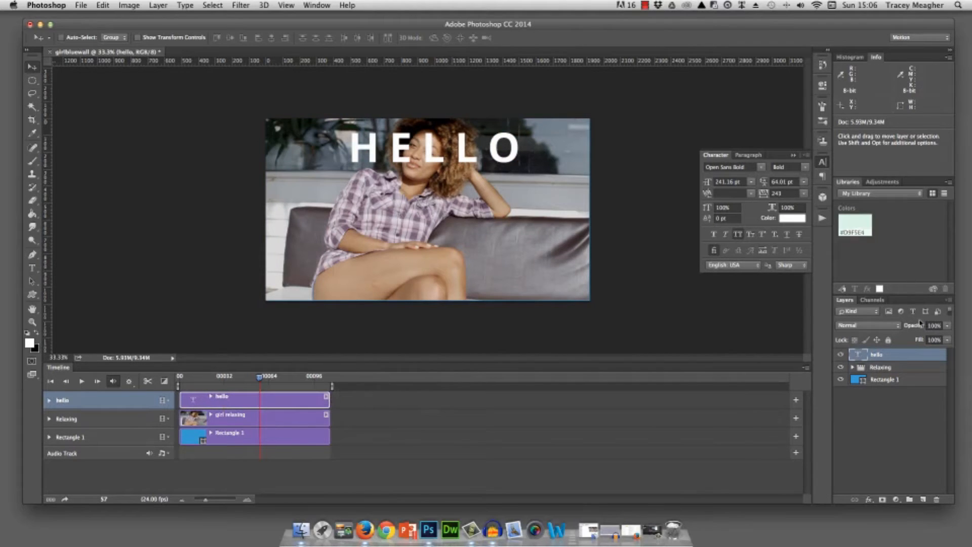
- Move the HELLO text down and left over the woman and scale it to 158.64%
{"action": "left_click_drag", "start_coordinate": [463, 146], "coordinate": [403, 178]}
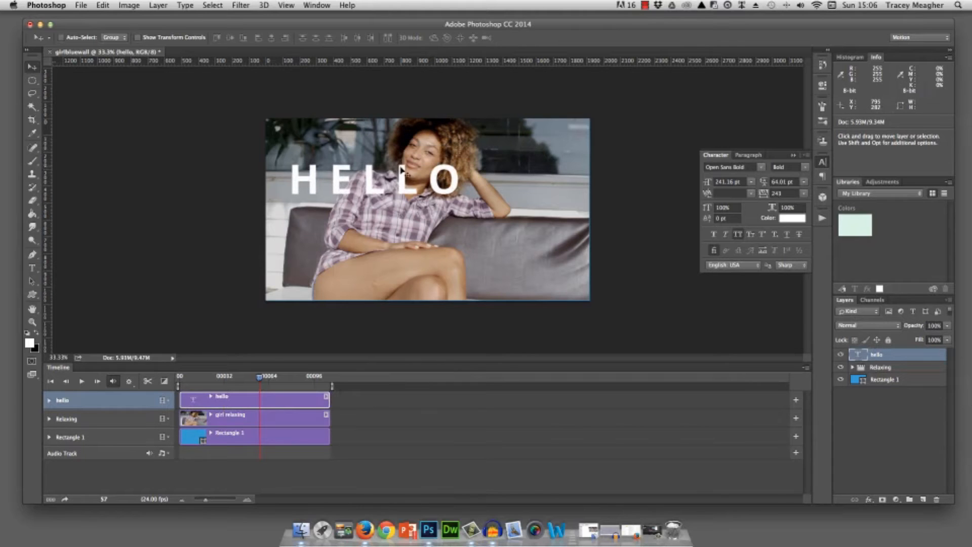
{"action": "key", "text": "super+t"}
{"action": "left_click_drag", "start_coordinate": [471, 205], "coordinate": [560, 228]}
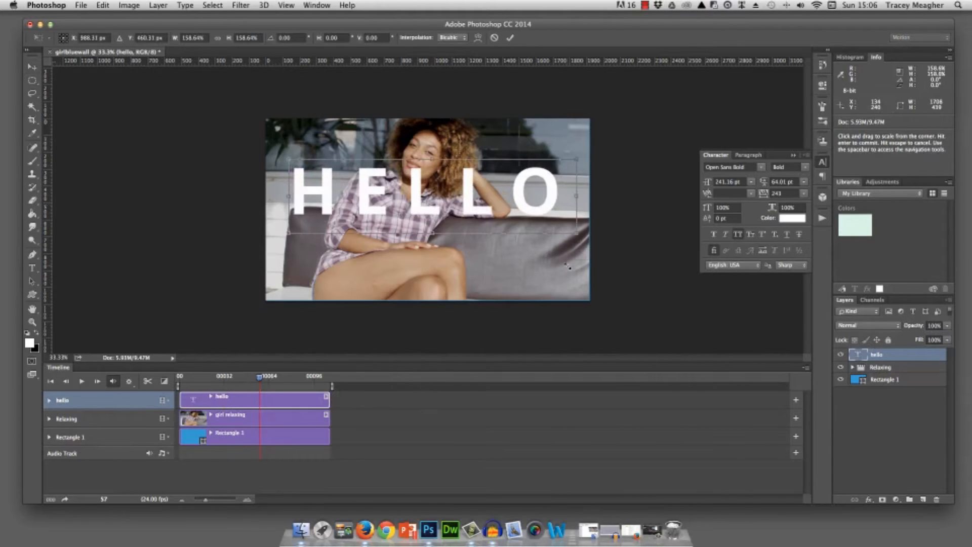
{"action": "key", "text": "Return"}
- Set the tracking of the HELLO text to -37
{"action": "left_click", "coordinate": [32, 268]}
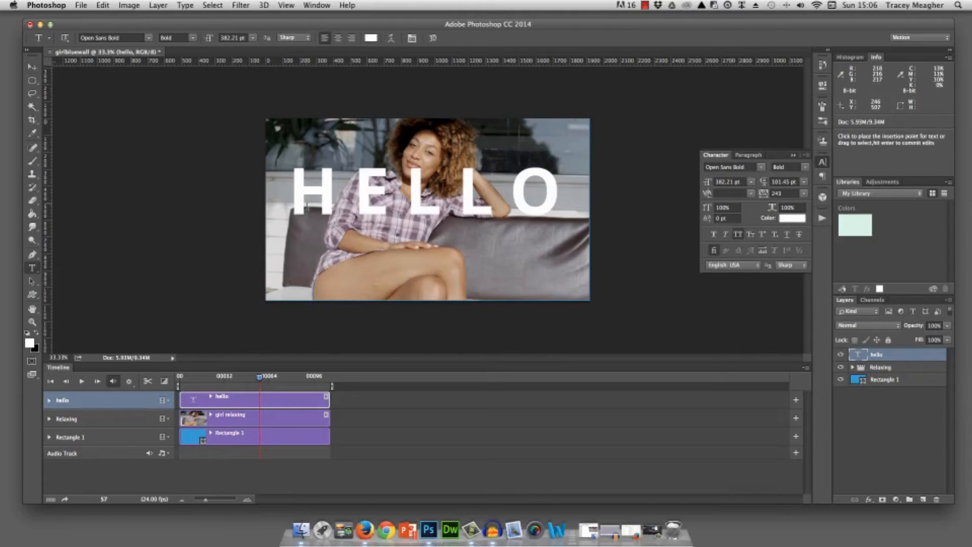
{"action": "left_click_drag", "start_coordinate": [298, 194], "coordinate": [653, 217]}
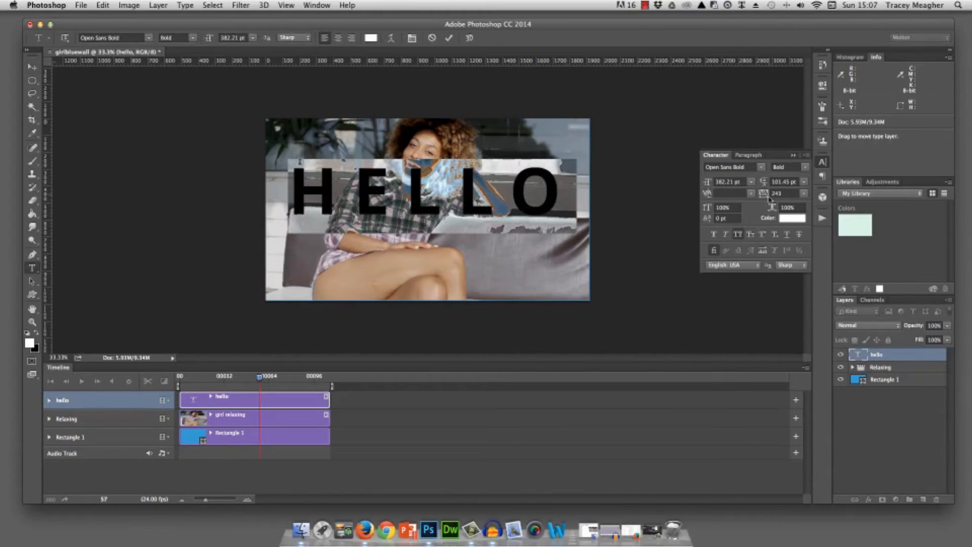
{"action": "left_click_drag", "start_coordinate": [766, 194], "coordinate": [761, 197]}
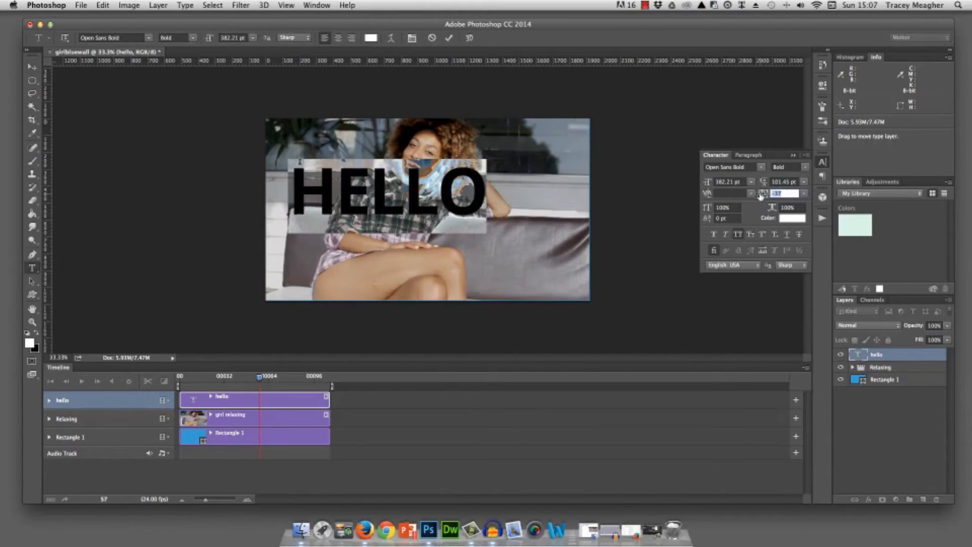
{"action": "left_click", "coordinate": [31, 71]}
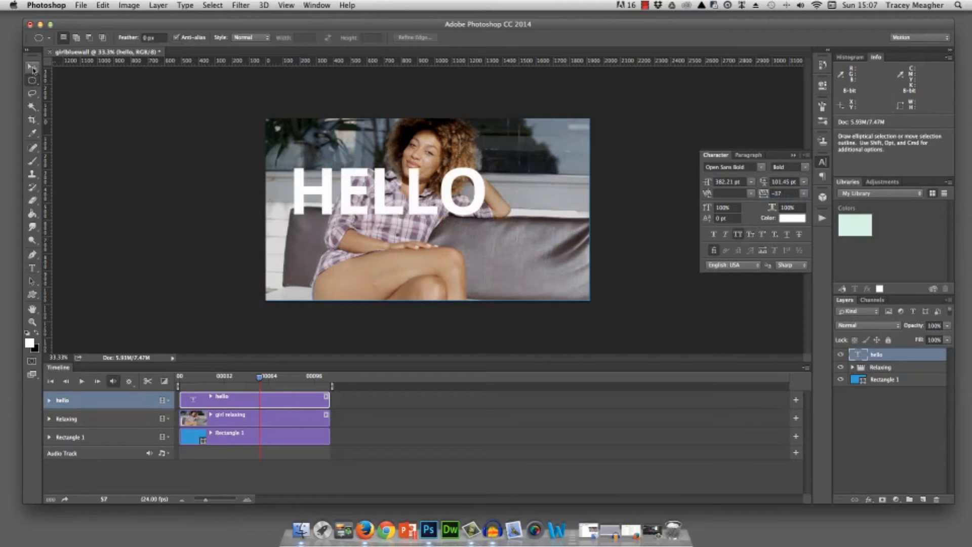
- Enlarge the HELLO text to nearly the canvas width, about 564 pt, and move it to the upper part of the frame
{"action": "key", "text": "ctrl+t"}
{"action": "left_click_drag", "start_coordinate": [479, 232], "coordinate": [582, 249]}
{"action": "key", "text": "Return"}
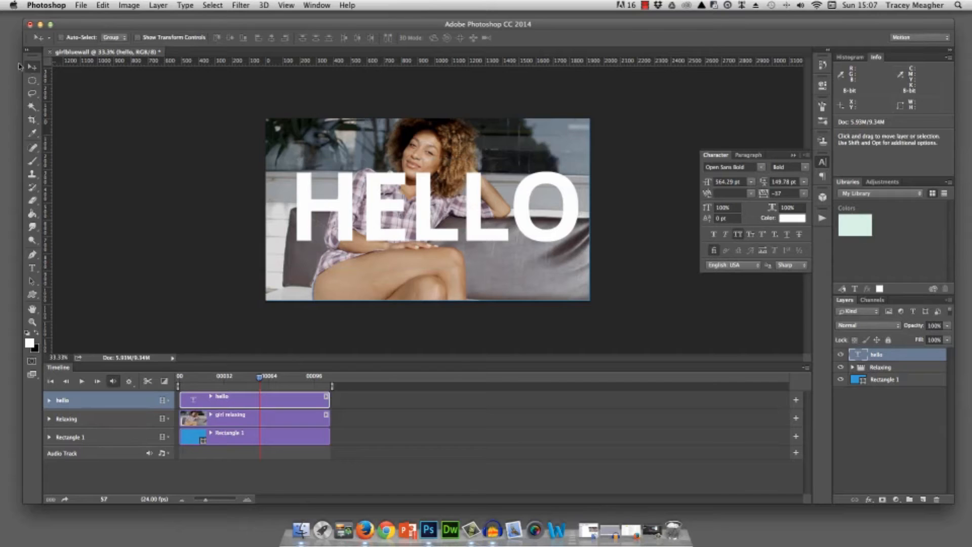
{"action": "left_click_drag", "start_coordinate": [392, 226], "coordinate": [378, 182]}
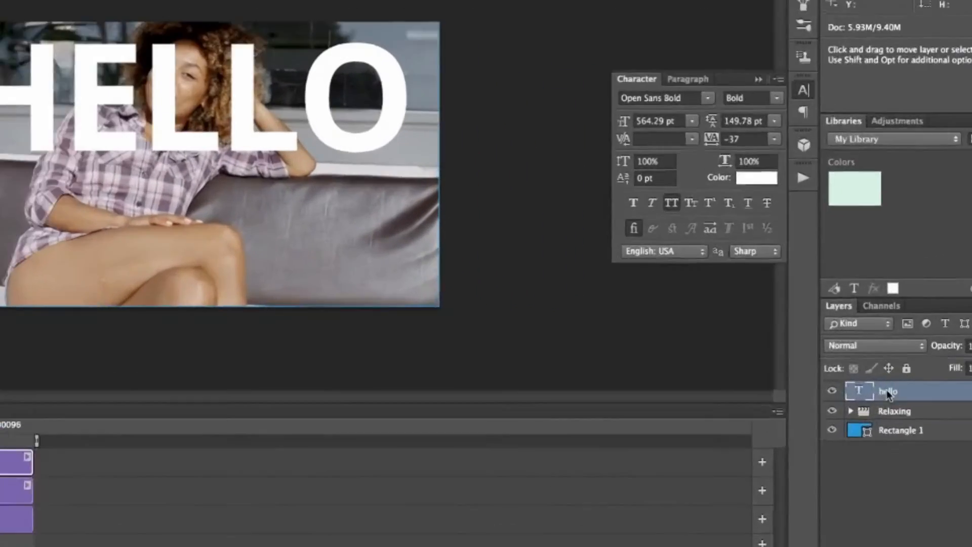
- Rasterize the hello text layer and add a layer mask to it
{"action": "right_click", "coordinate": [876, 356]}
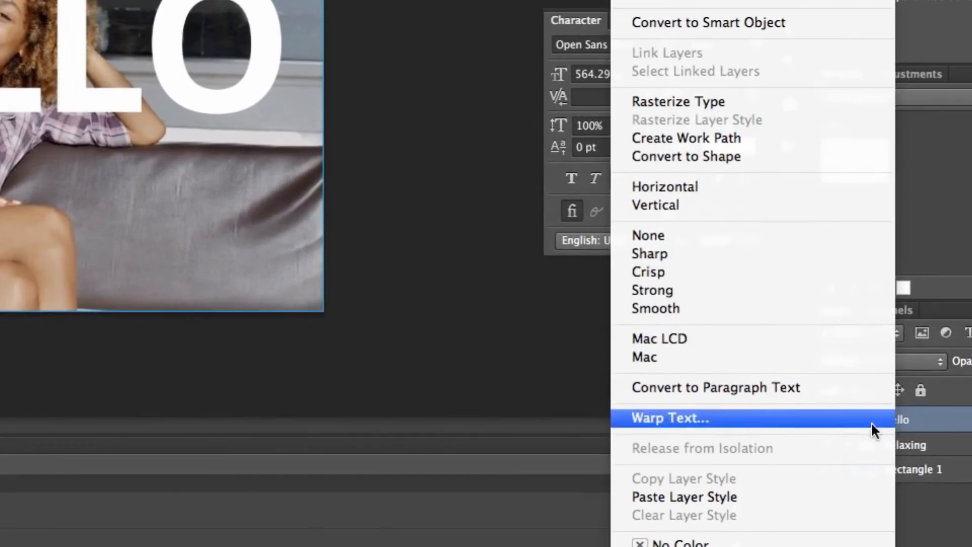
{"action": "left_click", "coordinate": [718, 103]}
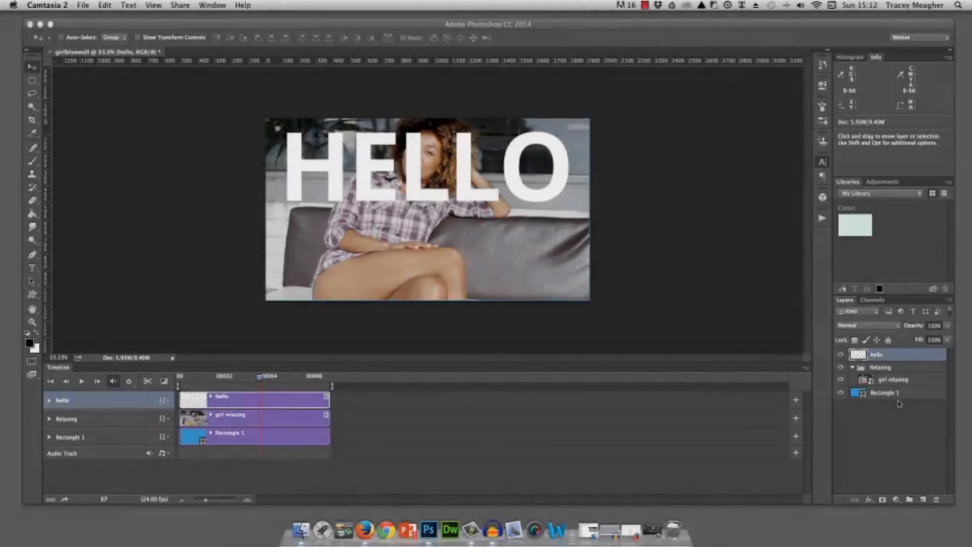
{"action": "left_click", "coordinate": [883, 499]}
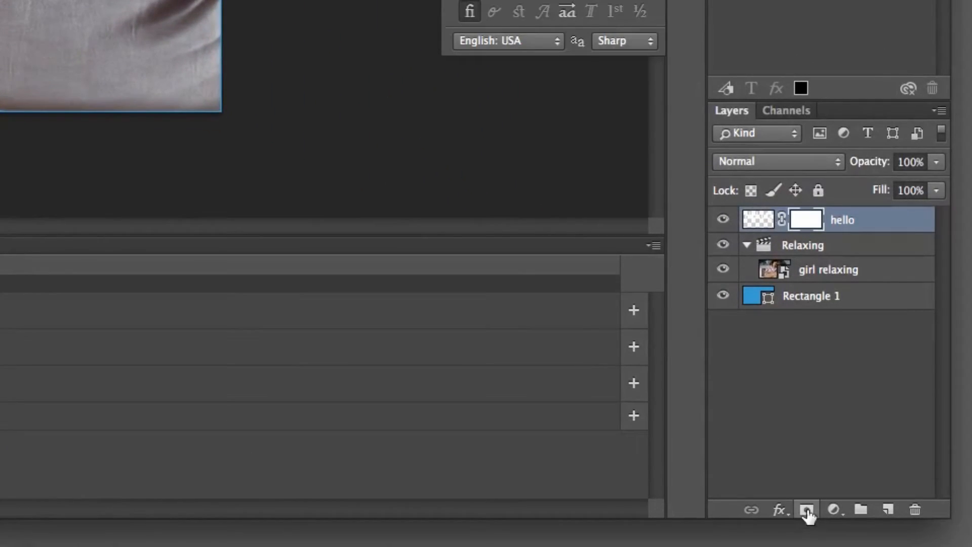
- Select the hello layer's pixels and fill that selection with black on its layer mask
{"action": "right_click", "coordinate": [760, 218]}
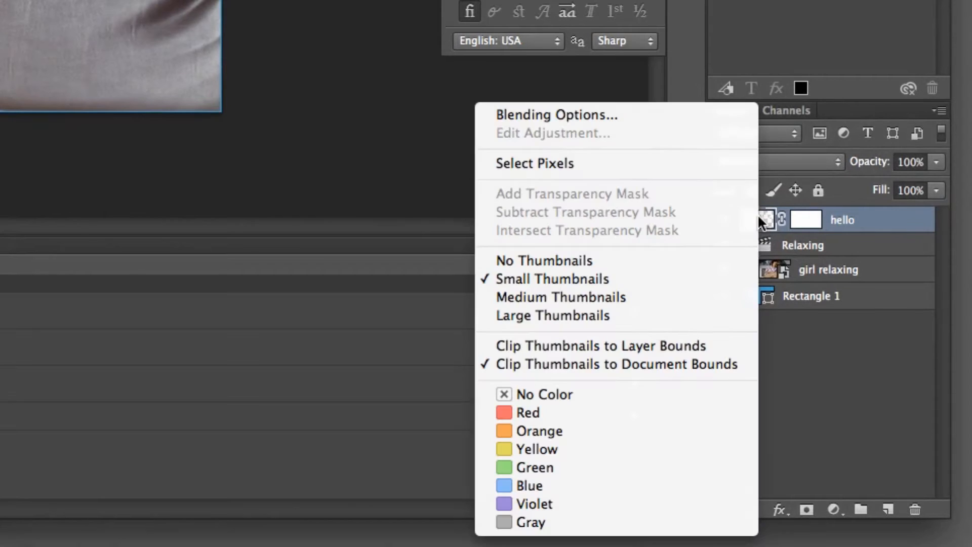
{"action": "left_click", "coordinate": [581, 161]}
{"action": "left_click", "coordinate": [800, 219]}
{"action": "left_click", "coordinate": [28, 398]}
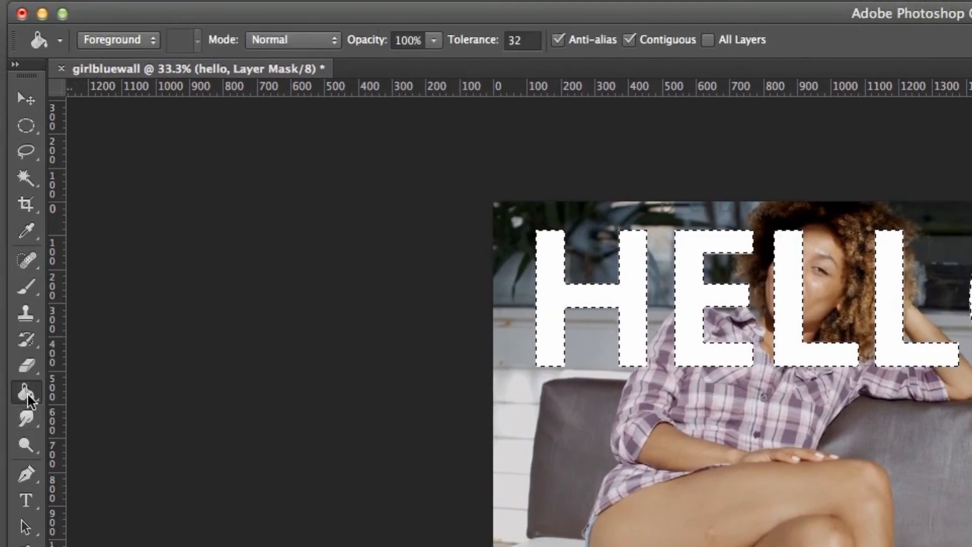
{"action": "left_click", "coordinate": [628, 310]}
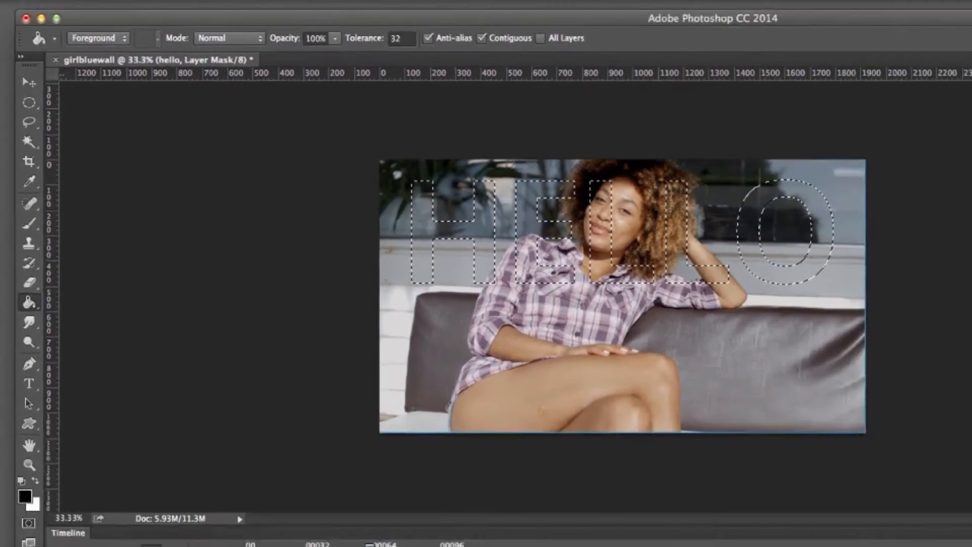
- Mask the girl relaxing clip with the active letter selection and delete the hello layer
{"action": "left_click", "coordinate": [883, 381]}
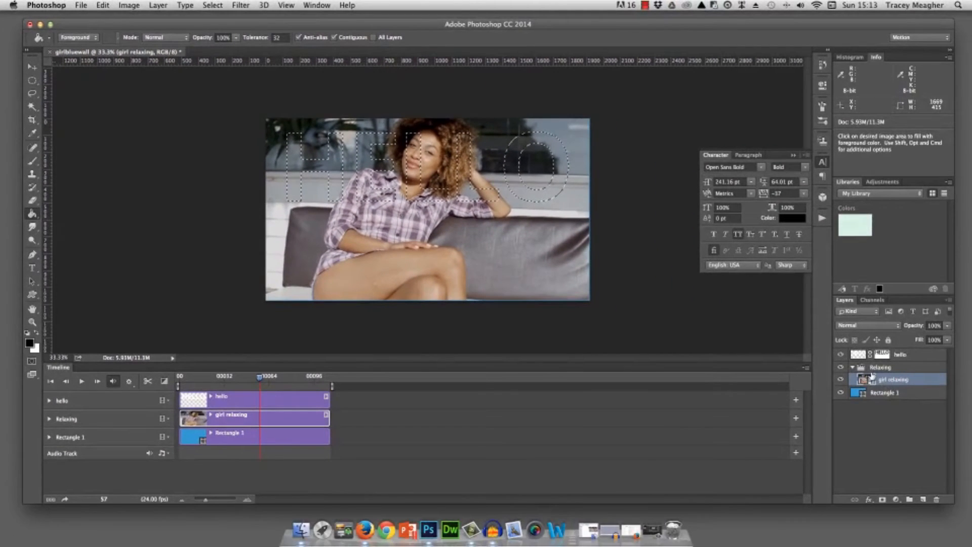
{"action": "left_click", "coordinate": [882, 500]}
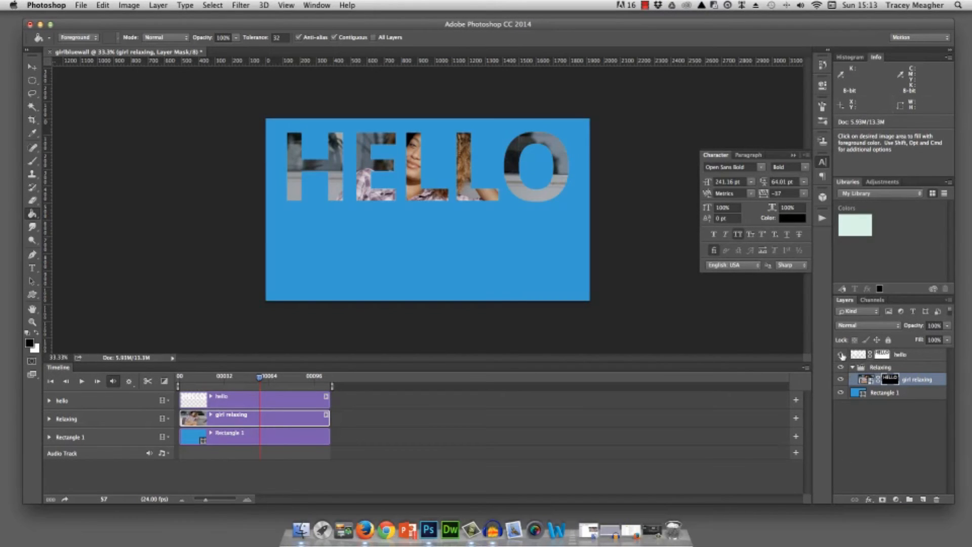
{"action": "left_click", "coordinate": [901, 356]}
{"action": "left_click_drag", "start_coordinate": [950, 361], "coordinate": [938, 499]}
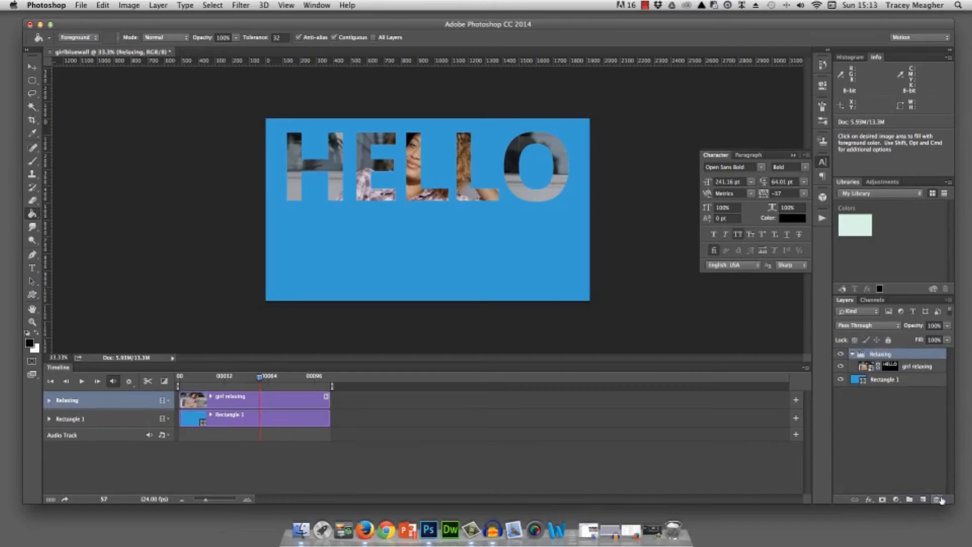
- Move the Relaxing group straight down so the HELLO cutout sits near the middle of the blue background
{"action": "left_click", "coordinate": [852, 356]}
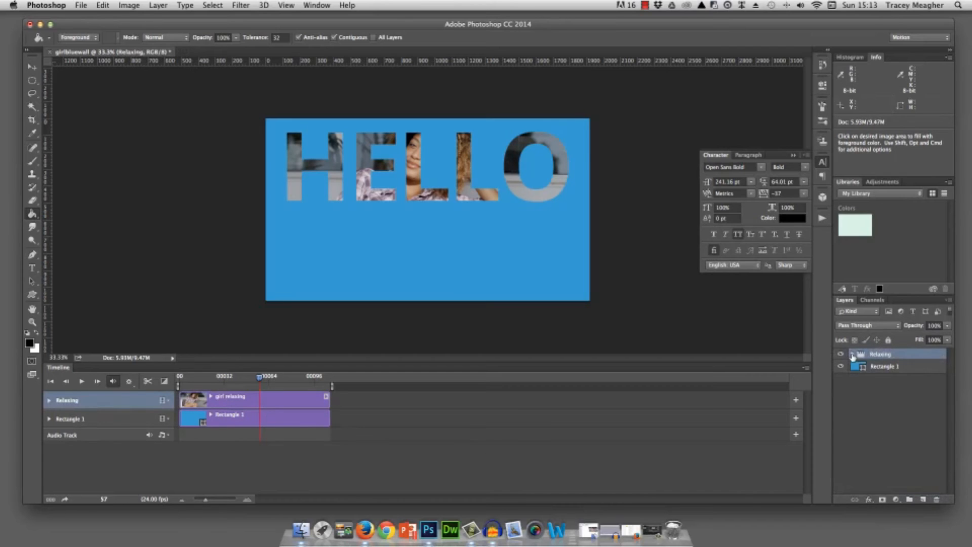
{"action": "left_click", "coordinate": [29, 67]}
{"action": "left_click_drag", "start_coordinate": [433, 160], "coordinate": [433, 191]}
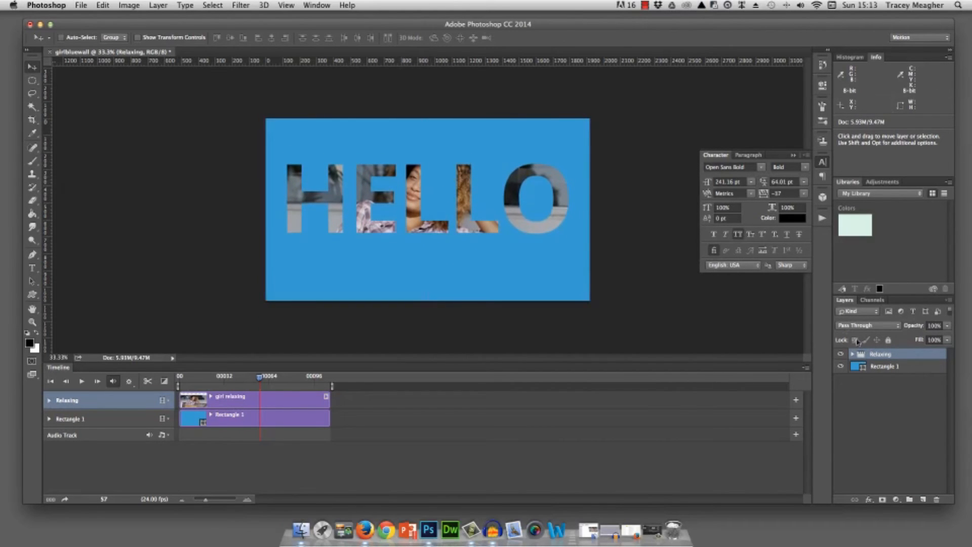
- Add a 10 px stroke positioned inside to the masked girl relaxing clip
{"action": "left_click", "coordinate": [852, 354]}
{"action": "left_click", "coordinate": [890, 366]}
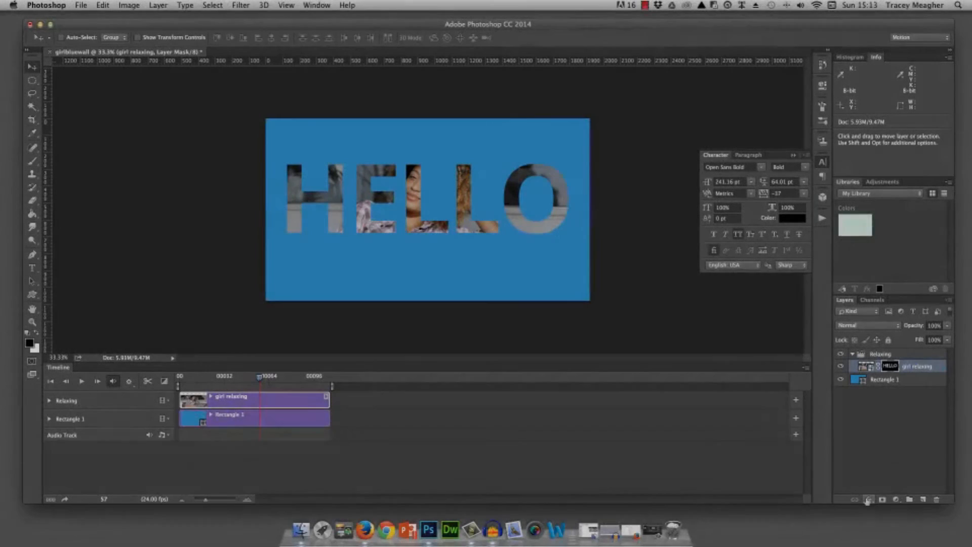
{"action": "left_click", "coordinate": [867, 500]}
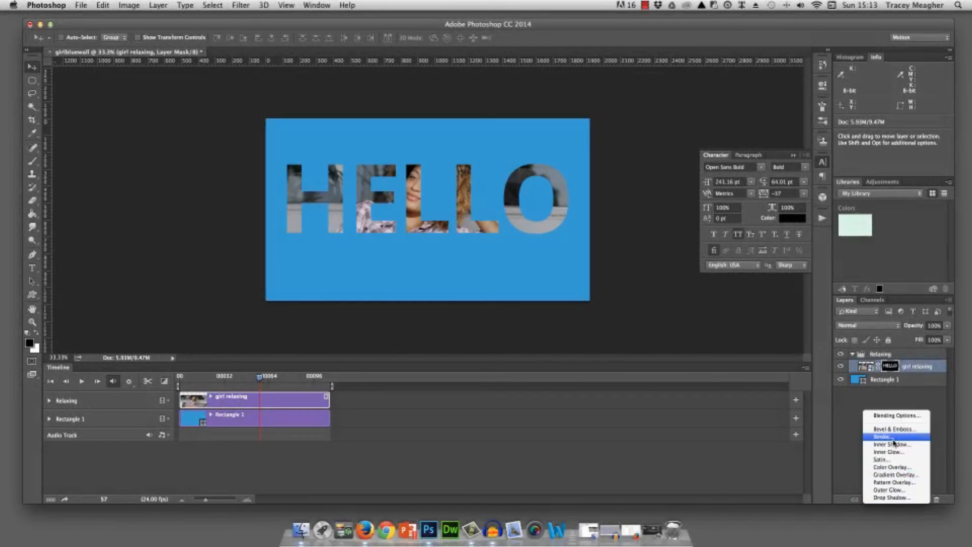
{"action": "left_click", "coordinate": [887, 444]}
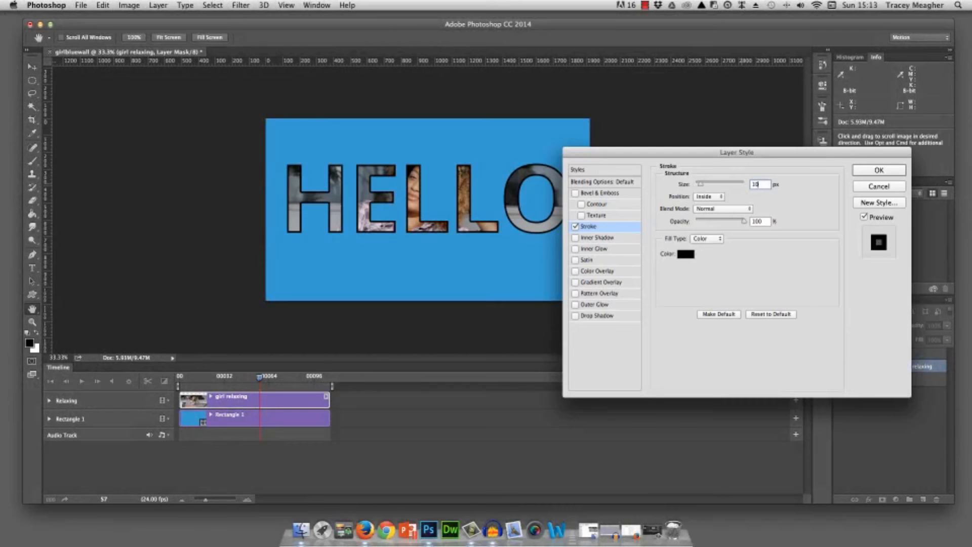
- Try to change the stroke color from black to white
{"action": "left_click", "coordinate": [688, 254]}
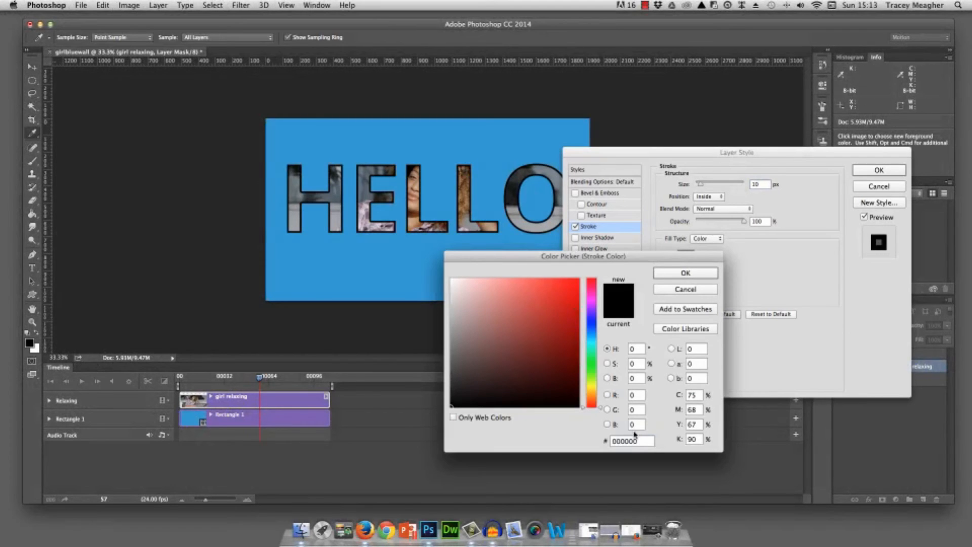
{"action": "type", "text": "fffff"}
{"action": "left_click", "coordinate": [677, 278]}
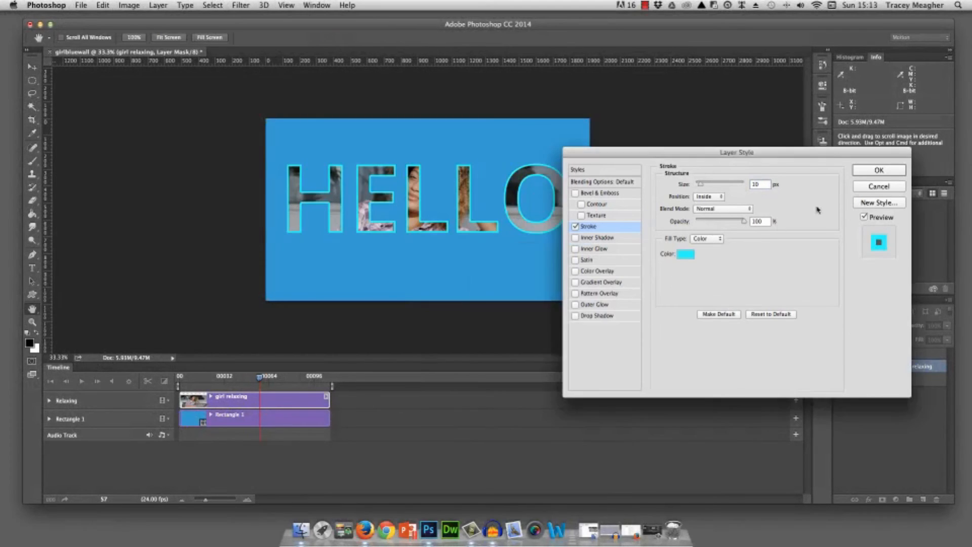
- Set the stroke color to white (ffffff) and apply the stroke to the HELLO letters
{"action": "left_click", "coordinate": [686, 254]}
{"action": "type", "text": "ff"}
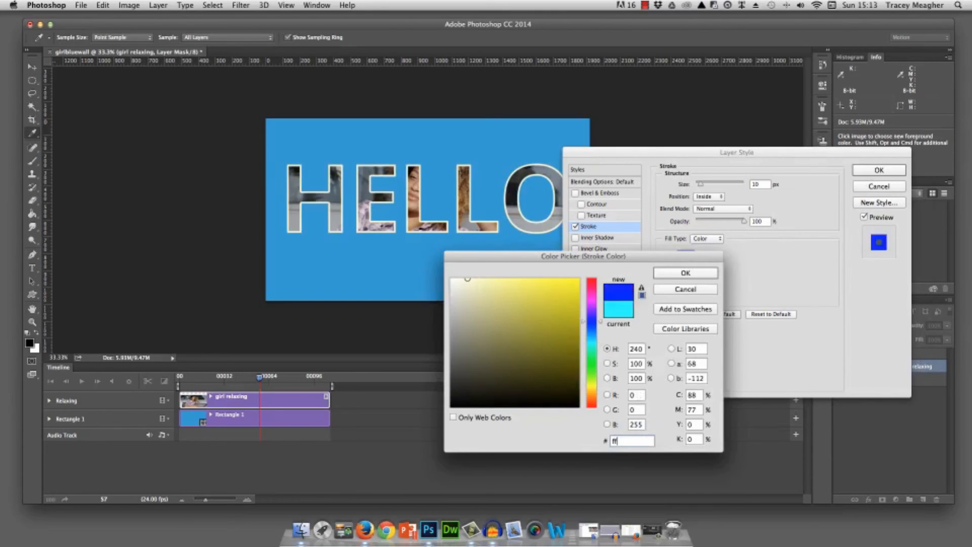
{"action": "type", "text": "ffff"}
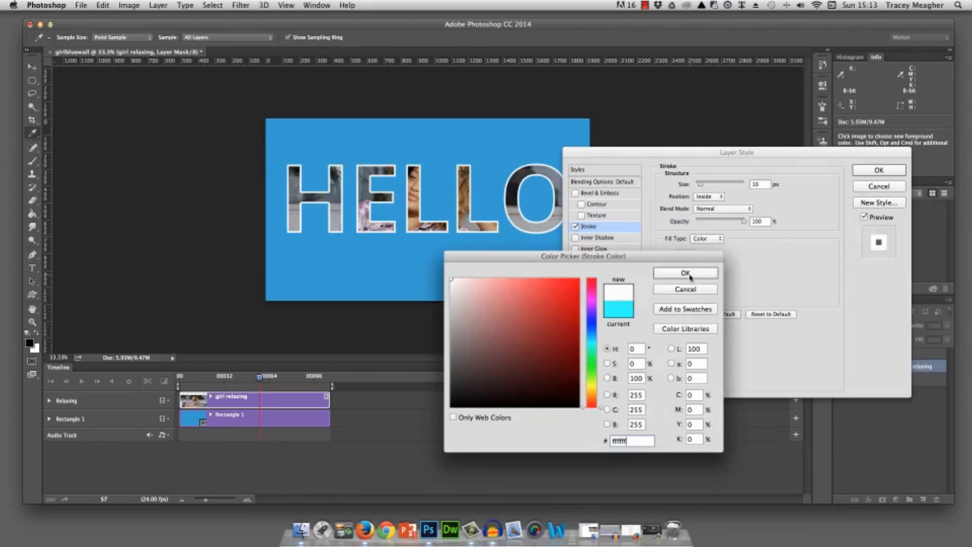
{"action": "left_click", "coordinate": [686, 273]}
{"action": "left_click", "coordinate": [879, 170]}
- Add a drop shadow to the girl relaxing clip with a distance of about 43 px
{"action": "left_click", "coordinate": [869, 499]}
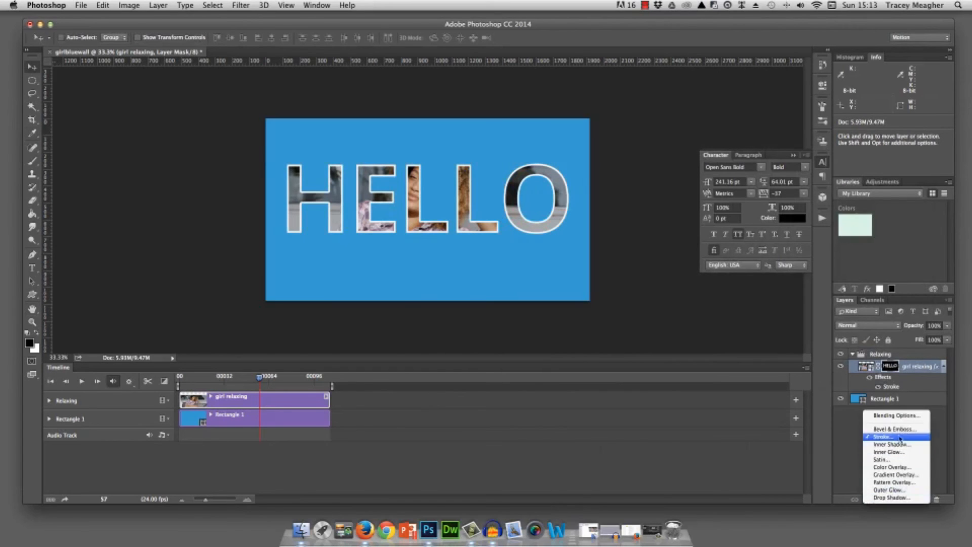
{"action": "left_click", "coordinate": [883, 499]}
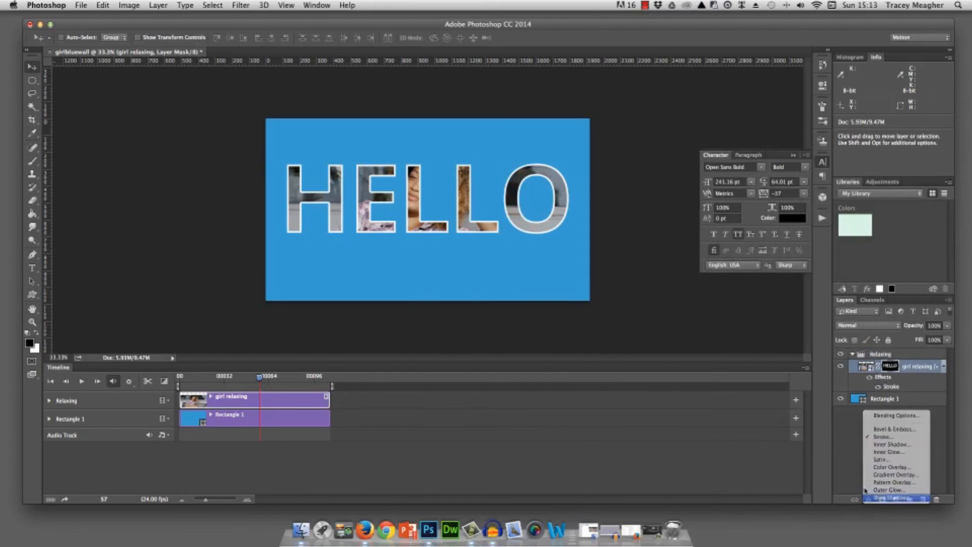
{"action": "left_click_drag", "start_coordinate": [699, 230], "coordinate": [716, 230]}
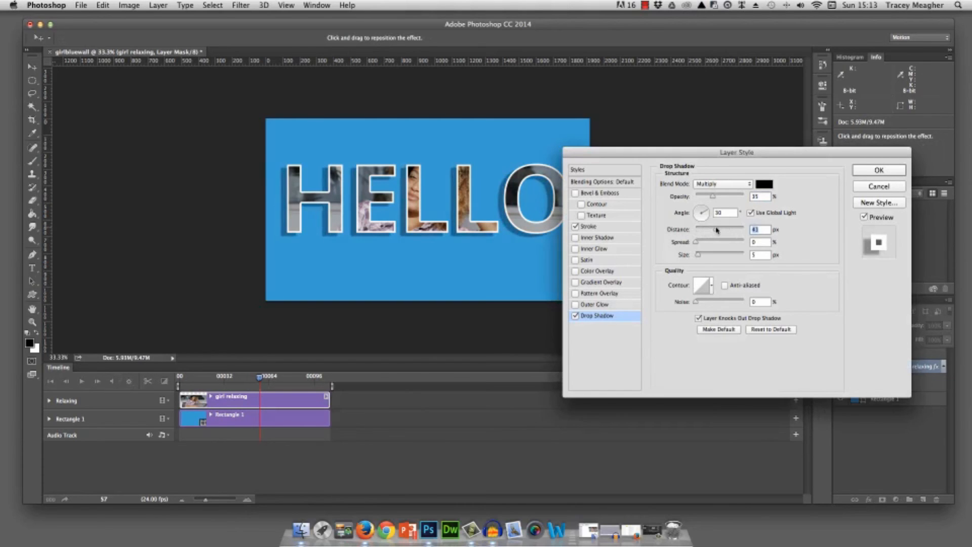
{"action": "left_click", "coordinate": [880, 175]}
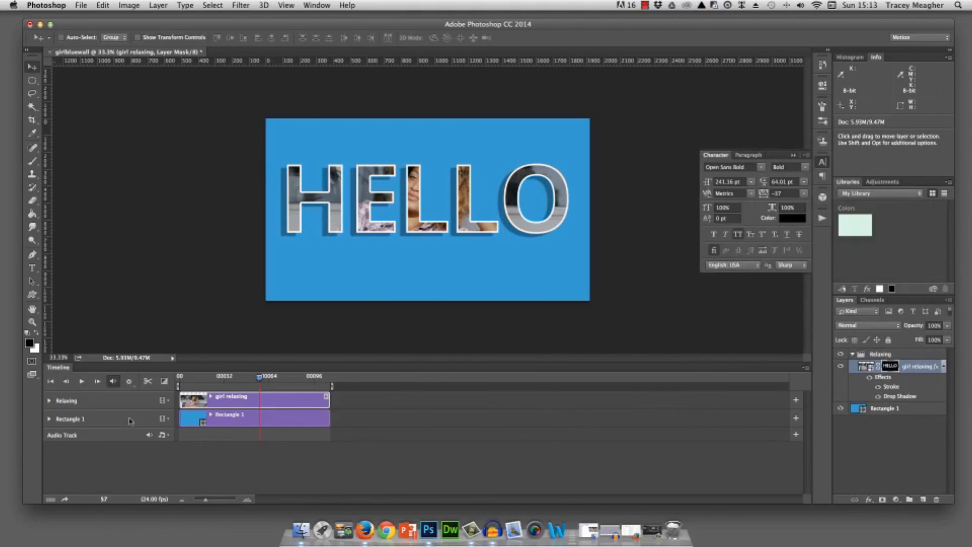